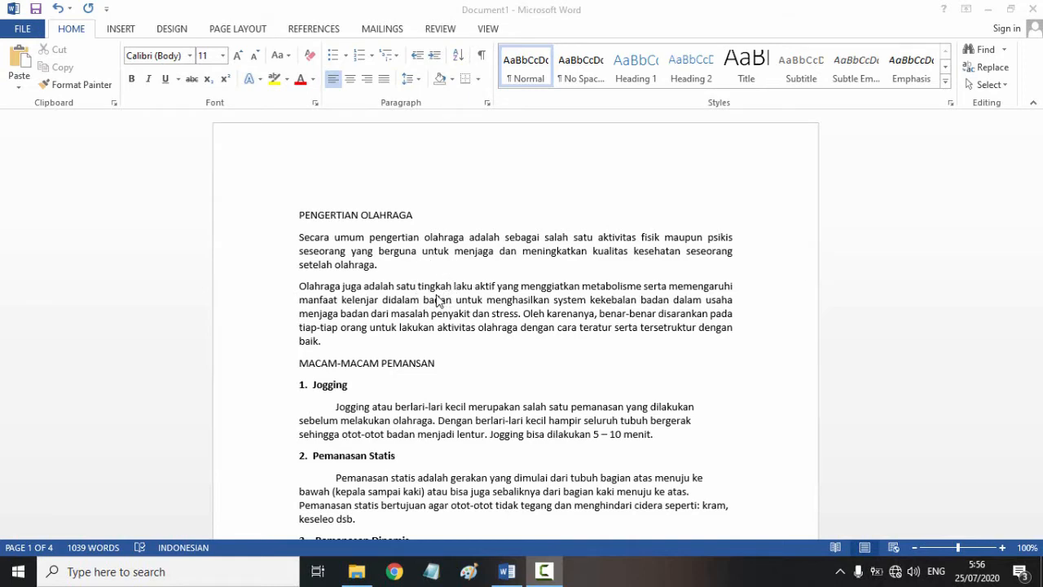
- Look over the document's headings, paragraphs and page layout
{"action": "scroll", "coordinate": [430, 297], "scroll_direction": "down", "scroll_amount": 8}
{"action": "scroll", "coordinate": [431, 297], "scroll_direction": "down", "scroll_amount": 20}
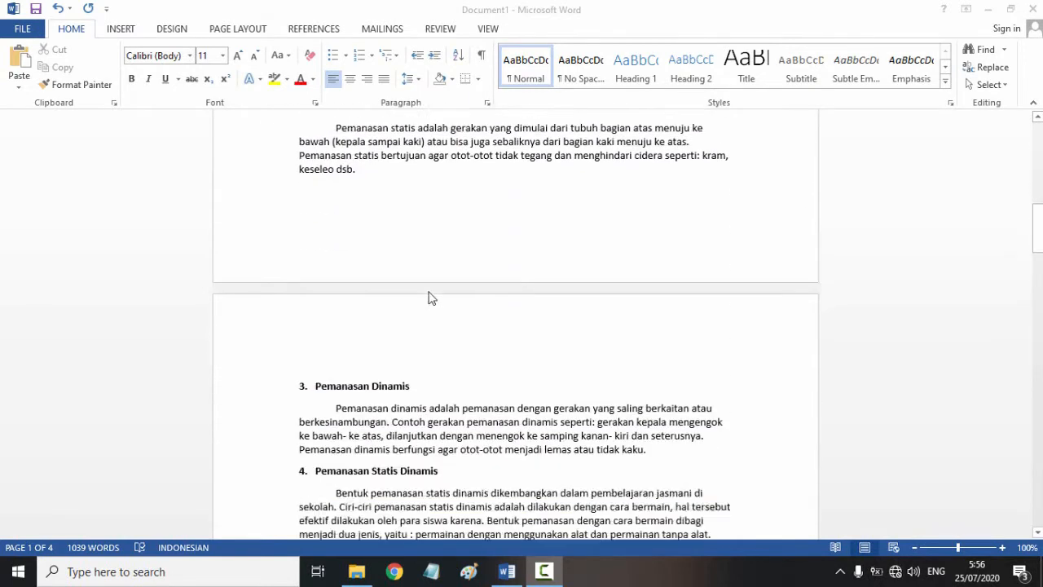
{"action": "scroll", "coordinate": [431, 298], "scroll_direction": "down", "scroll_amount": 6}
{"action": "scroll", "coordinate": [431, 297], "scroll_direction": "up", "scroll_amount": 16}
{"action": "scroll", "coordinate": [431, 297], "scroll_direction": "up", "scroll_amount": 18}
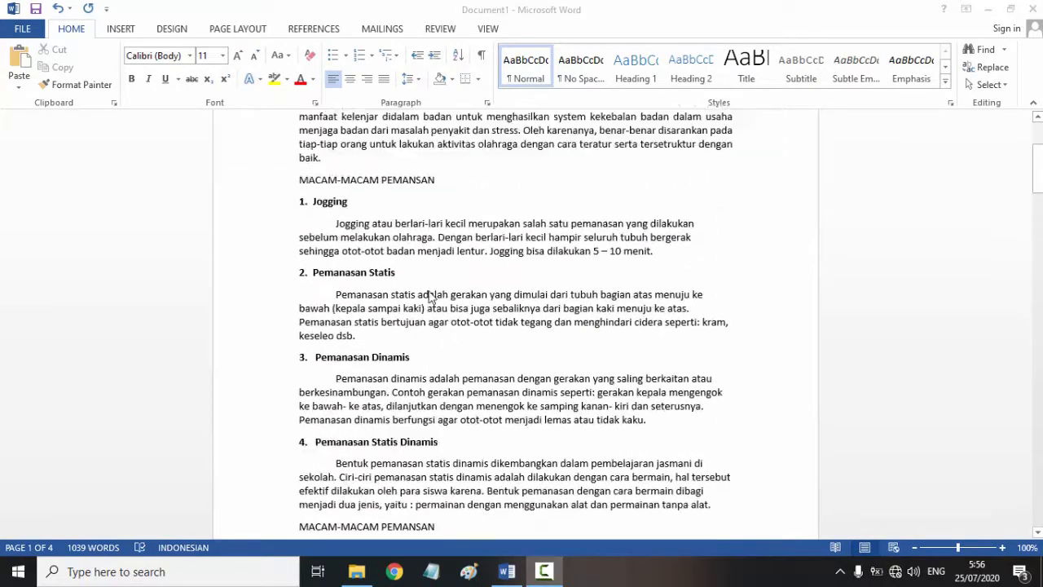
{"action": "mouse_move", "coordinate": [1037, 150]}
{"action": "left_mouse_down"}
{"action": "mouse_move", "coordinate": [1038, 513]}
{"action": "mouse_move", "coordinate": [1040, 135]}
{"action": "left_mouse_up"}
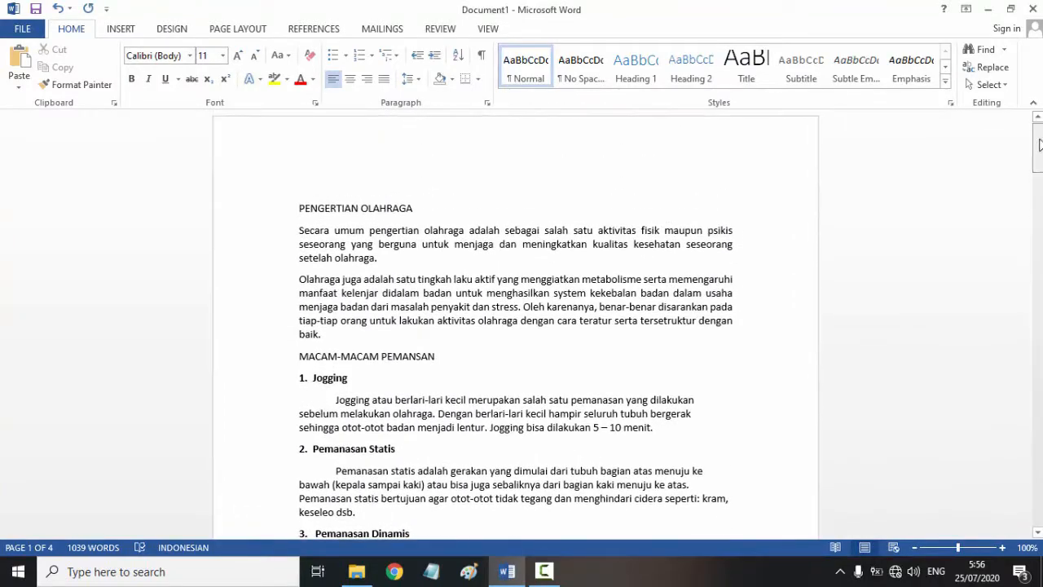
{"action": "left_click", "coordinate": [385, 278]}
{"action": "left_click", "coordinate": [395, 399]}
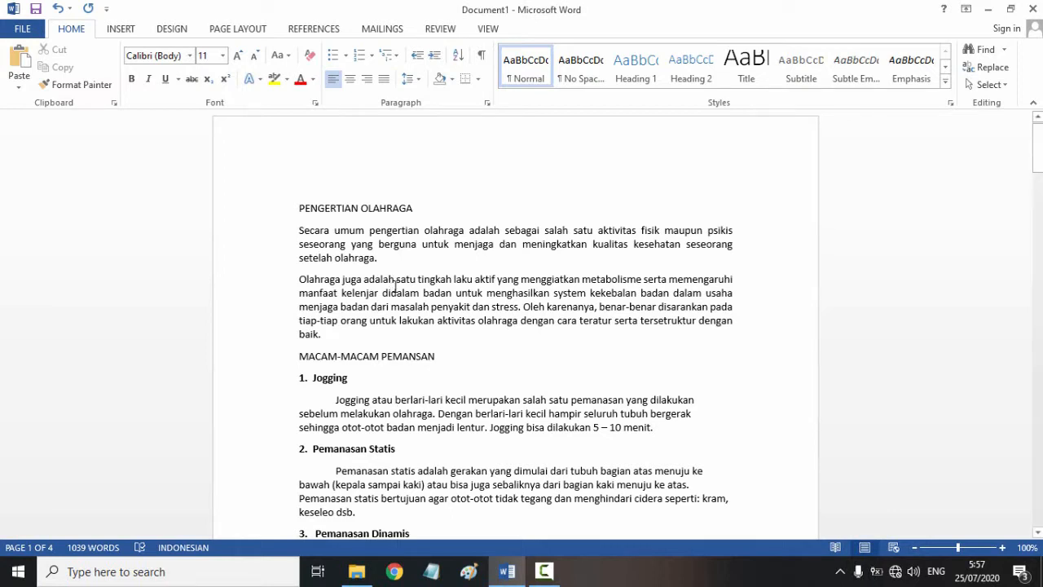
- Set the left page margin to 4 cm for the whole document
{"action": "left_click", "coordinate": [241, 34]}
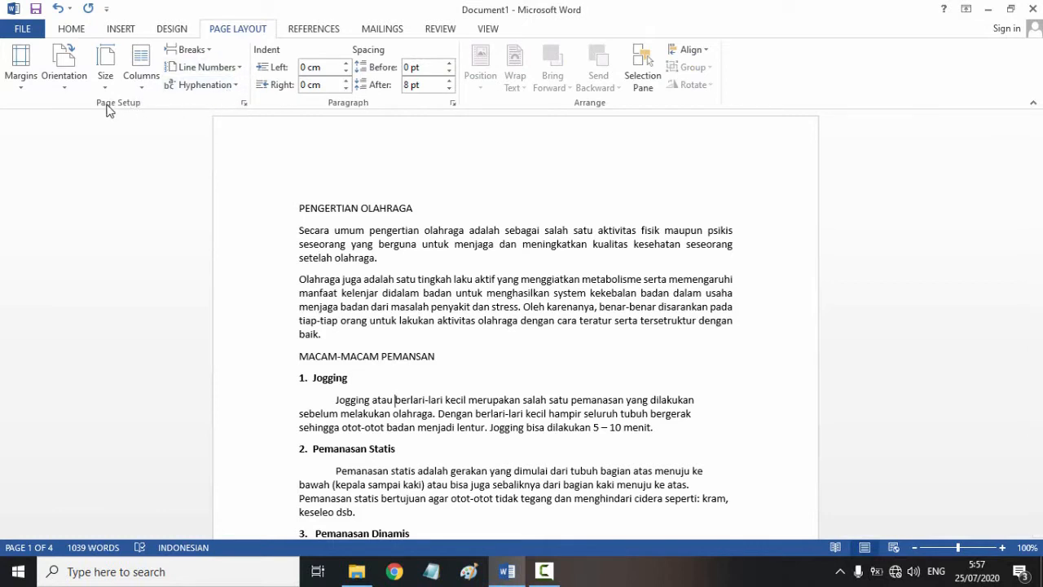
{"action": "left_click", "coordinate": [244, 103]}
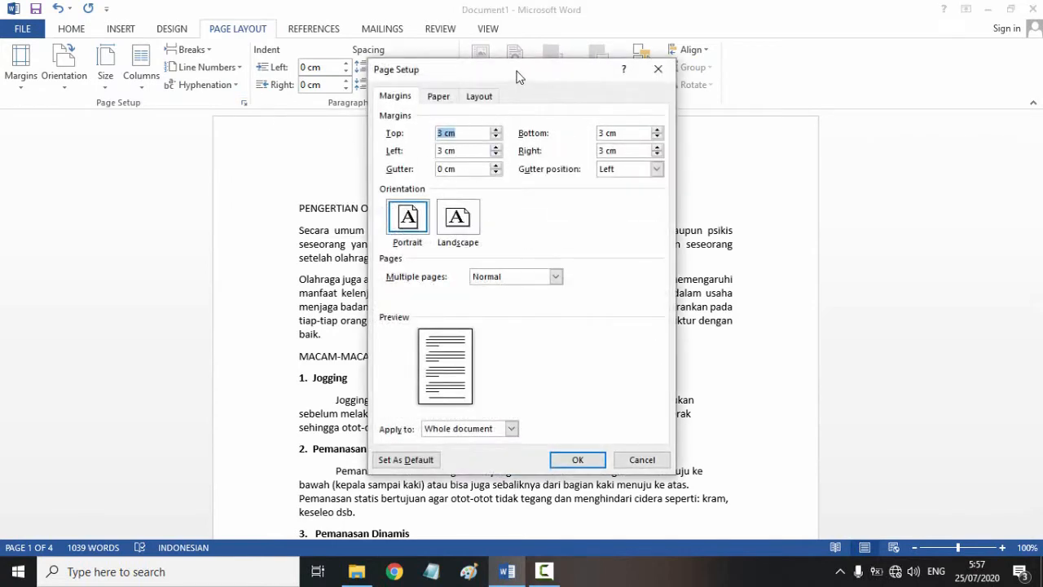
{"action": "left_click_drag", "start_coordinate": [519, 77], "coordinate": [538, 106]}
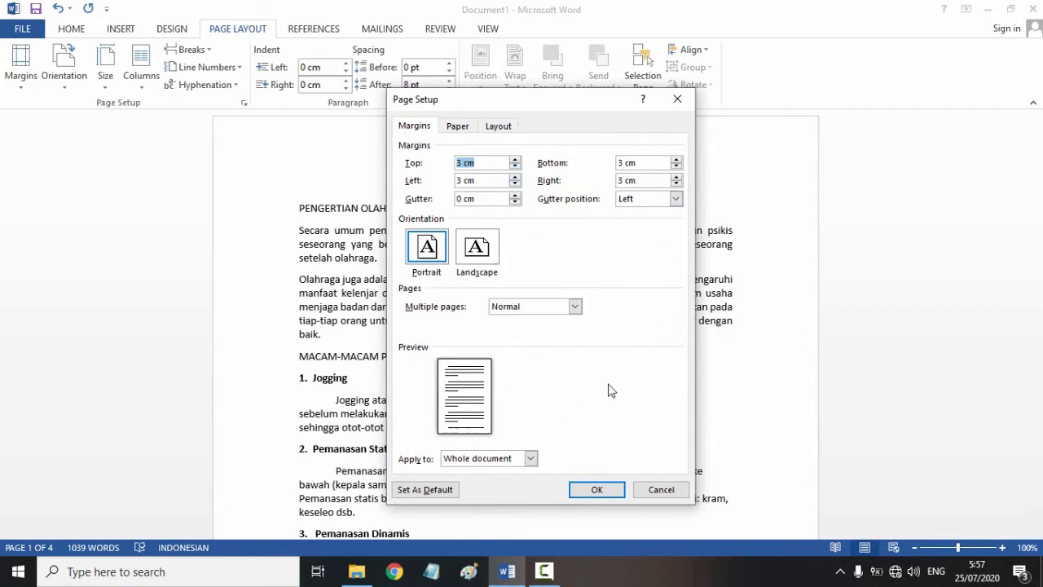
{"action": "left_click", "coordinate": [473, 163]}
{"action": "left_click", "coordinate": [461, 180]}
{"action": "key", "text": "BackSpace"}
{"action": "left_click", "coordinate": [600, 494]}
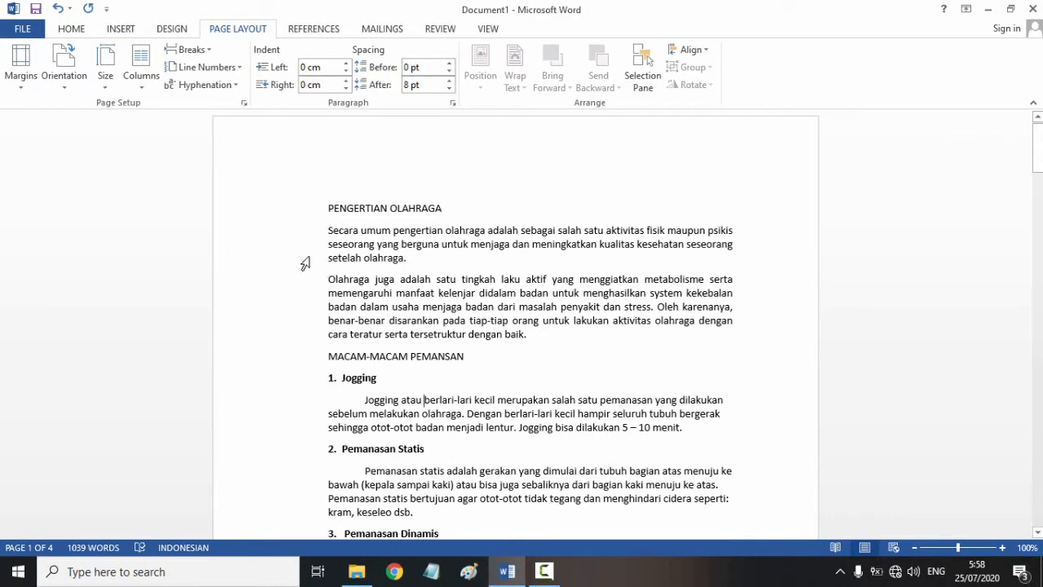
- Examine how the text sits within the margins on the first two pages
{"action": "scroll", "coordinate": [303, 209], "scroll_direction": "down", "scroll_amount": 3}
{"action": "scroll", "coordinate": [303, 209], "scroll_direction": "up", "scroll_amount": 2}
{"action": "scroll", "coordinate": [296, 192], "scroll_direction": "up", "scroll_amount": 1}
{"action": "scroll", "coordinate": [289, 174], "scroll_direction": "down", "scroll_amount": 9}
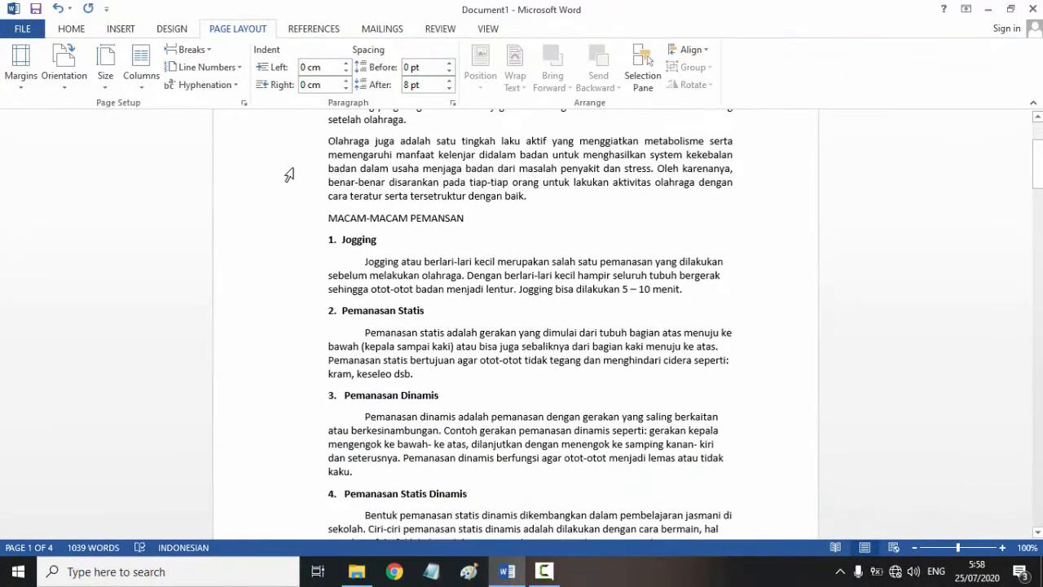
{"action": "scroll", "coordinate": [290, 174], "scroll_direction": "down", "scroll_amount": 3}
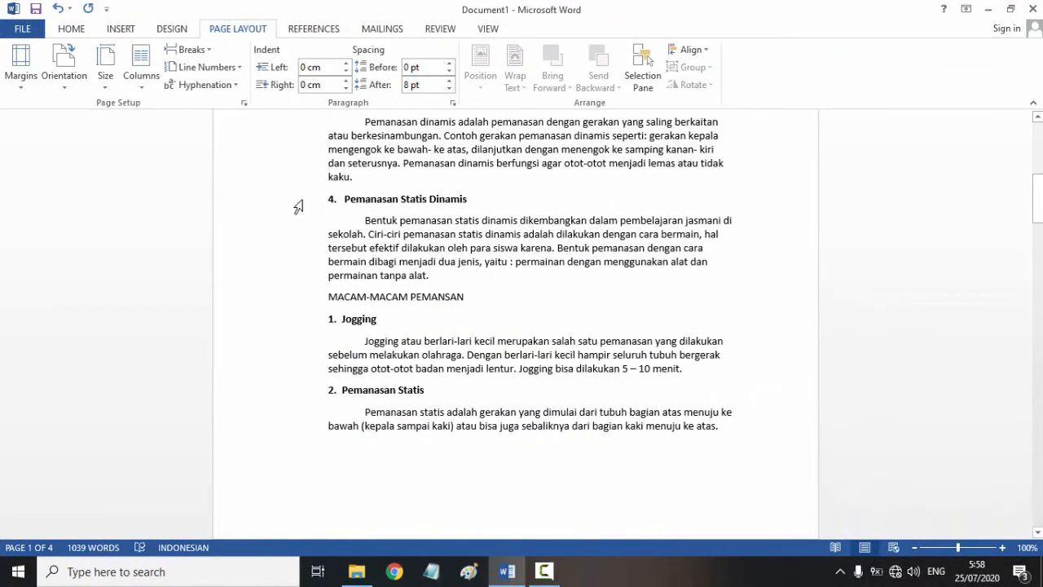
{"action": "scroll", "coordinate": [315, 289], "scroll_direction": "down", "scroll_amount": 2}
{"action": "scroll", "coordinate": [315, 289], "scroll_direction": "down", "scroll_amount": 4}
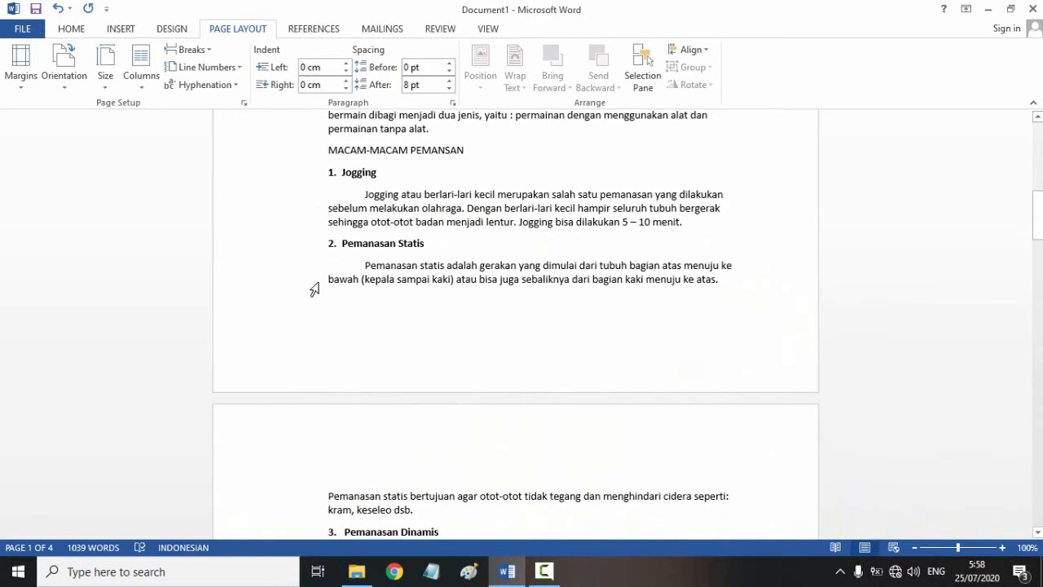
{"action": "scroll", "coordinate": [314, 289], "scroll_direction": "down", "scroll_amount": 3}
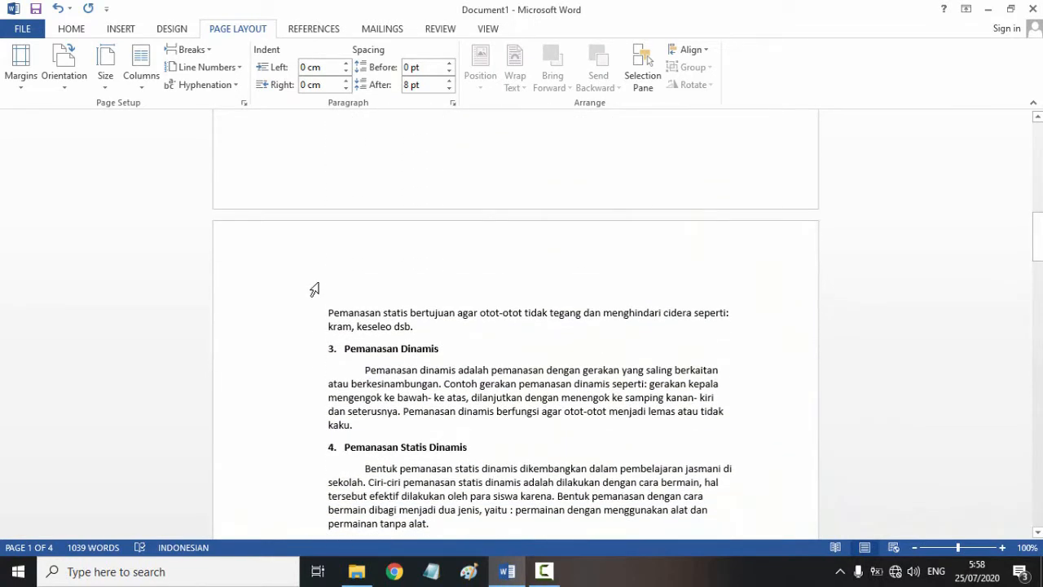
{"action": "scroll", "coordinate": [321, 284], "scroll_direction": "up", "scroll_amount": 15}
{"action": "scroll", "coordinate": [321, 284], "scroll_direction": "up", "scroll_amount": 5}
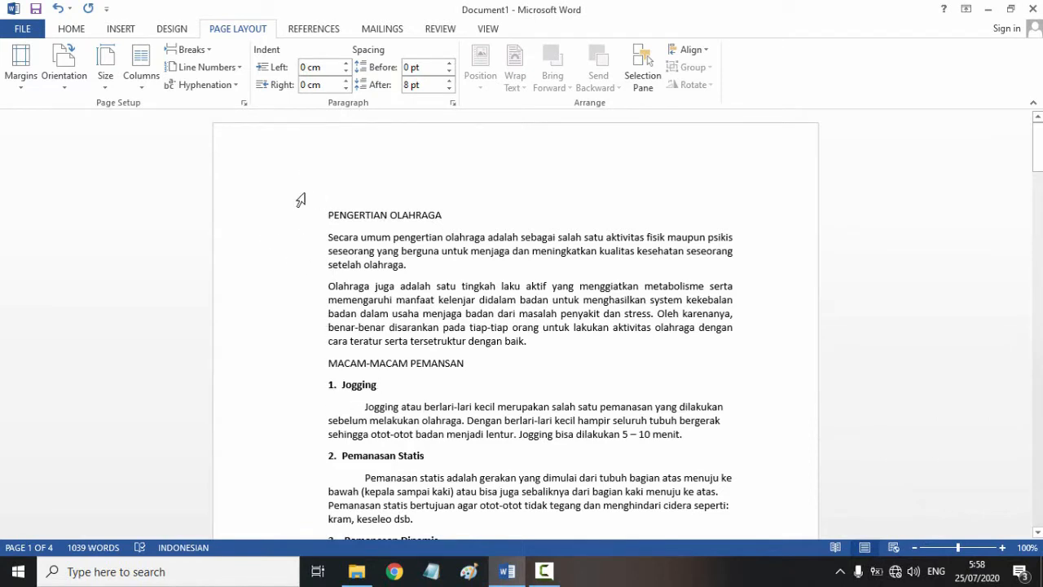
- Return the whole document's left page margin to 3 cm
{"action": "left_click", "coordinate": [244, 104]}
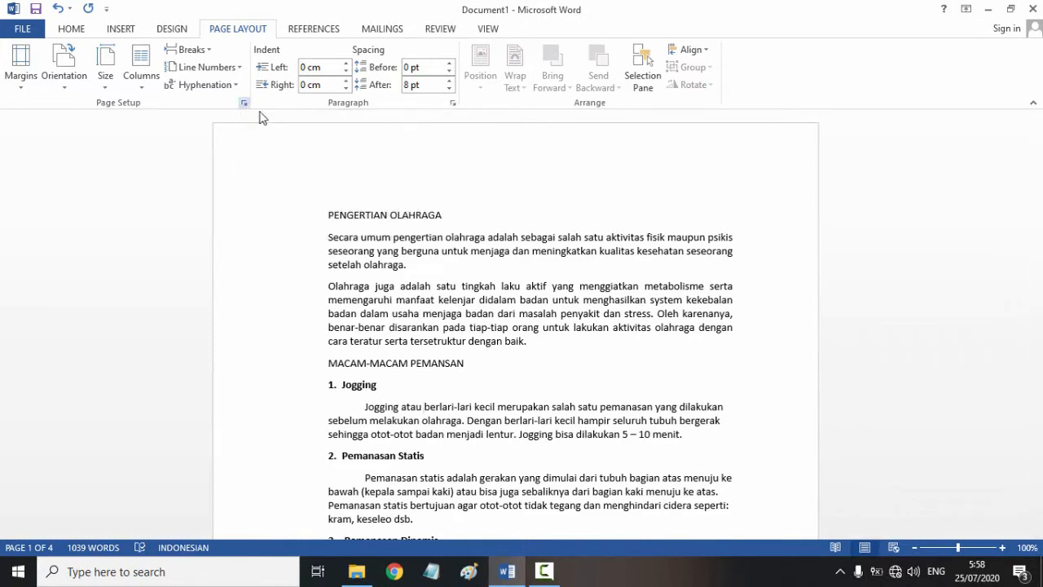
{"action": "left_click", "coordinate": [461, 180]}
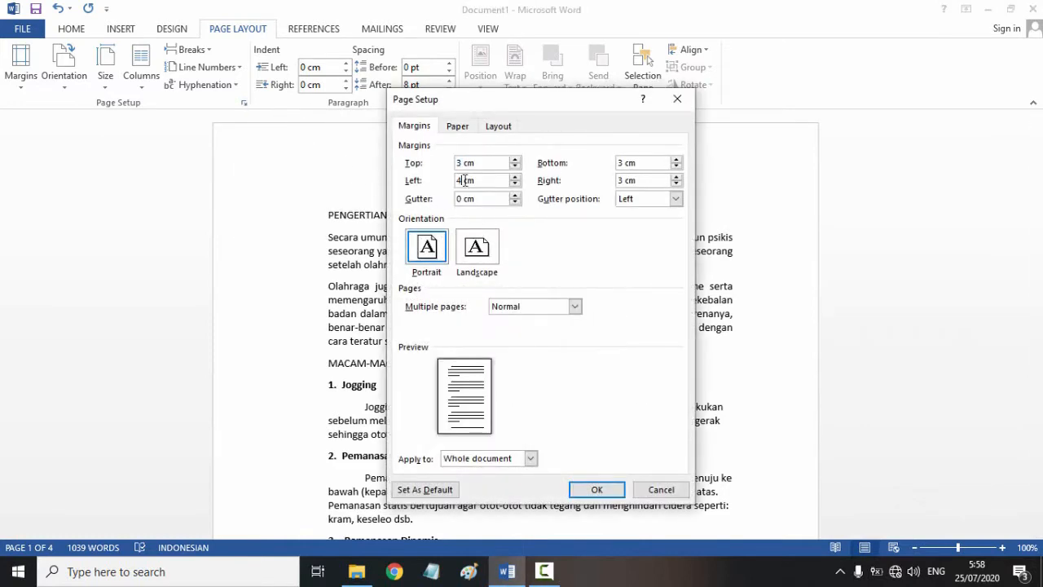
{"action": "key", "text": "BackSpace"}
{"action": "type", "text": "3"}
{"action": "left_click", "coordinate": [599, 488]}
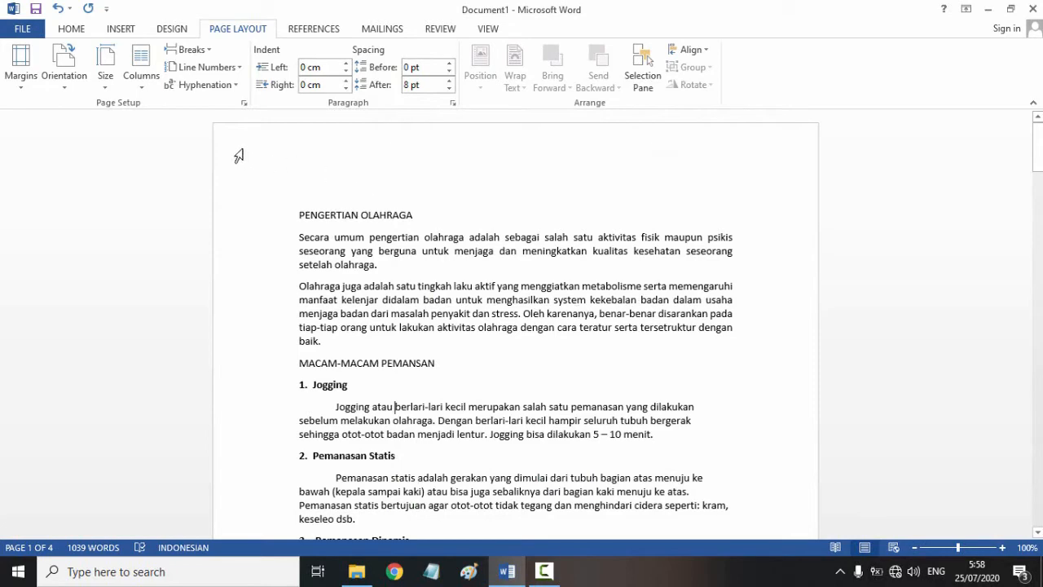
- Change the left page margin of the whole document to 4 cm again
{"action": "left_click", "coordinate": [244, 102]}
{"action": "left_click", "coordinate": [464, 179]}
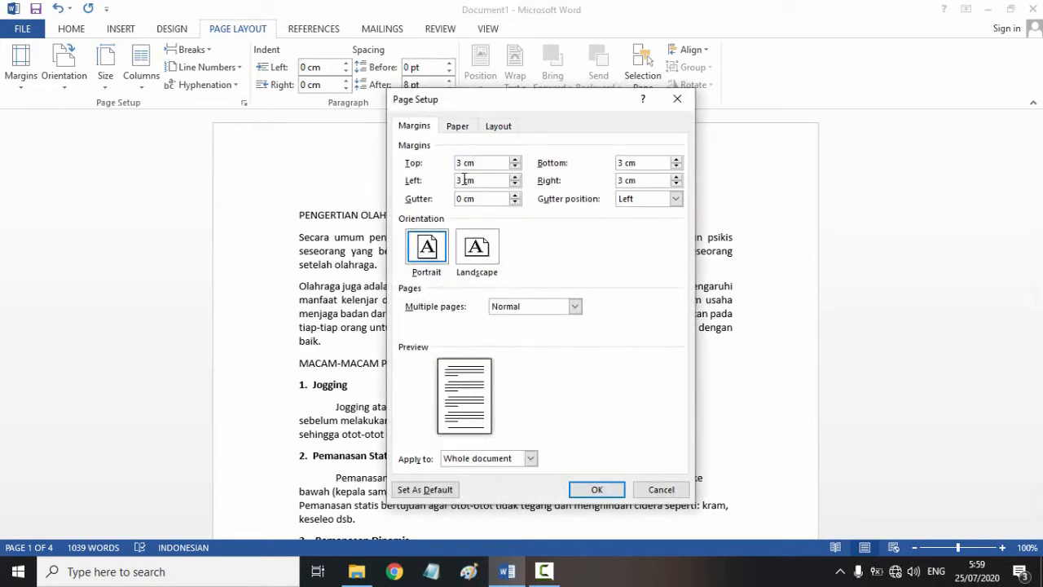
{"action": "key", "text": "BackSpace"}
{"action": "type", "text": "4"}
{"action": "left_click", "coordinate": [589, 491]}
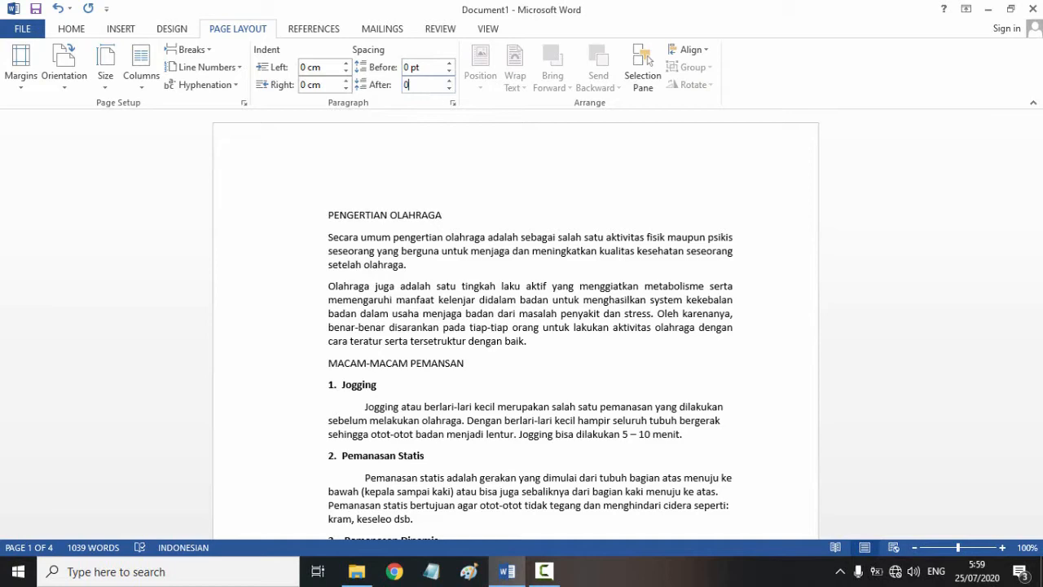
- Set the spacing after the first paragraph under Jogging to 0 pt
{"action": "key", "text": "Return"}
{"action": "scroll", "coordinate": [498, 310], "scroll_direction": "down", "scroll_amount": 5}
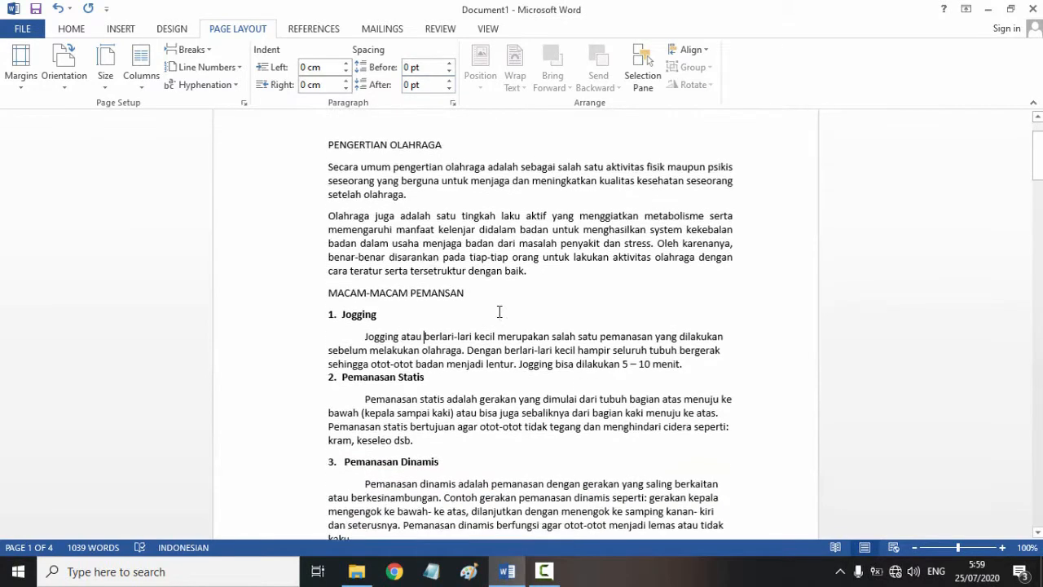
{"action": "scroll", "coordinate": [500, 311], "scroll_direction": "up", "scroll_amount": 5}
{"action": "scroll", "coordinate": [458, 340], "scroll_direction": "down", "scroll_amount": 8}
{"action": "scroll", "coordinate": [458, 342], "scroll_direction": "down", "scroll_amount": 5}
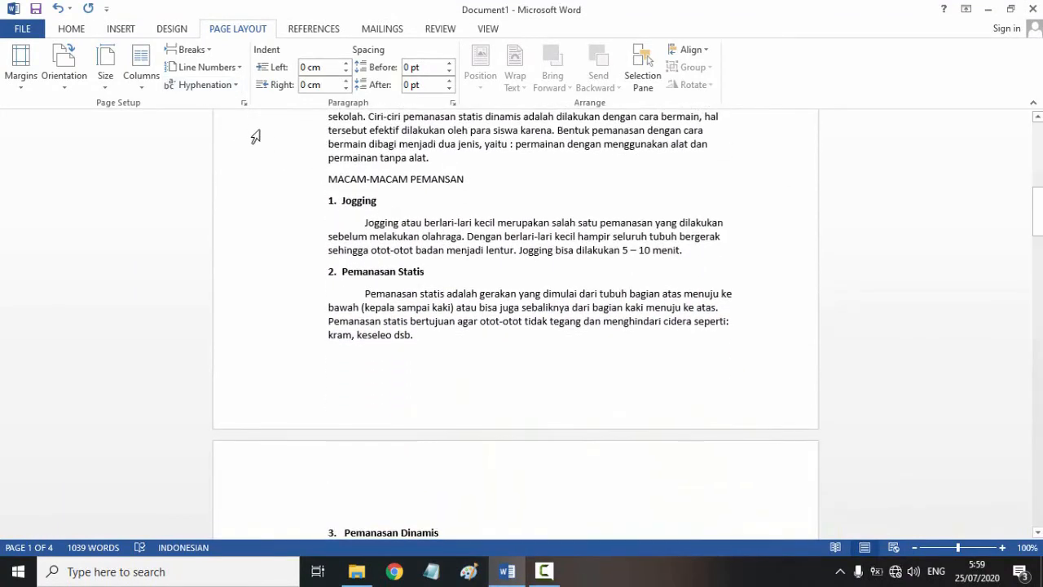
- Change the font of the whole document's text to Times New Roman
{"action": "left_click", "coordinate": [73, 29]}
{"action": "scroll", "coordinate": [468, 245], "scroll_direction": "up", "scroll_amount": 15}
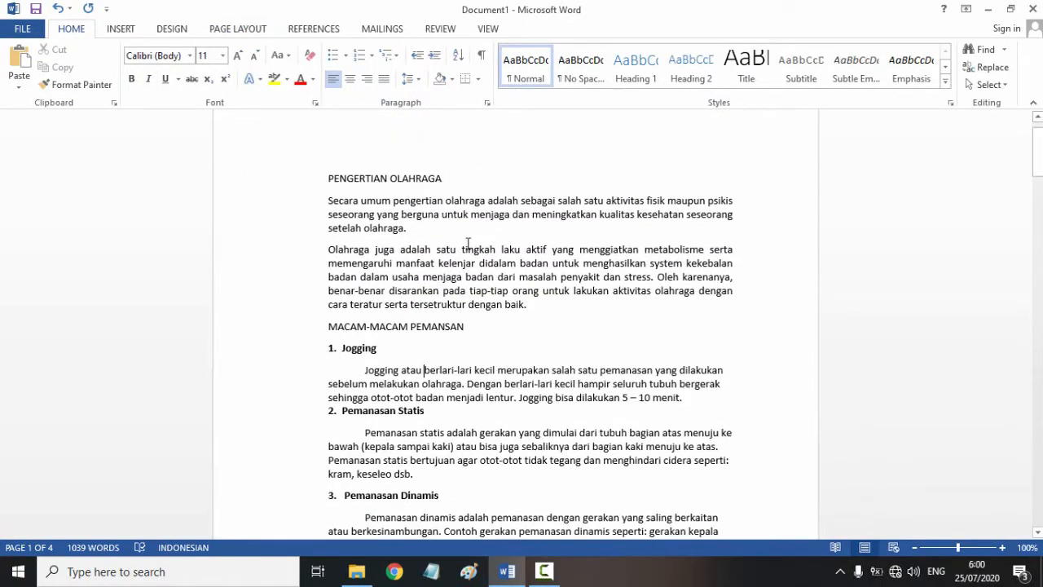
{"action": "scroll", "coordinate": [468, 244], "scroll_direction": "up", "scroll_amount": 1}
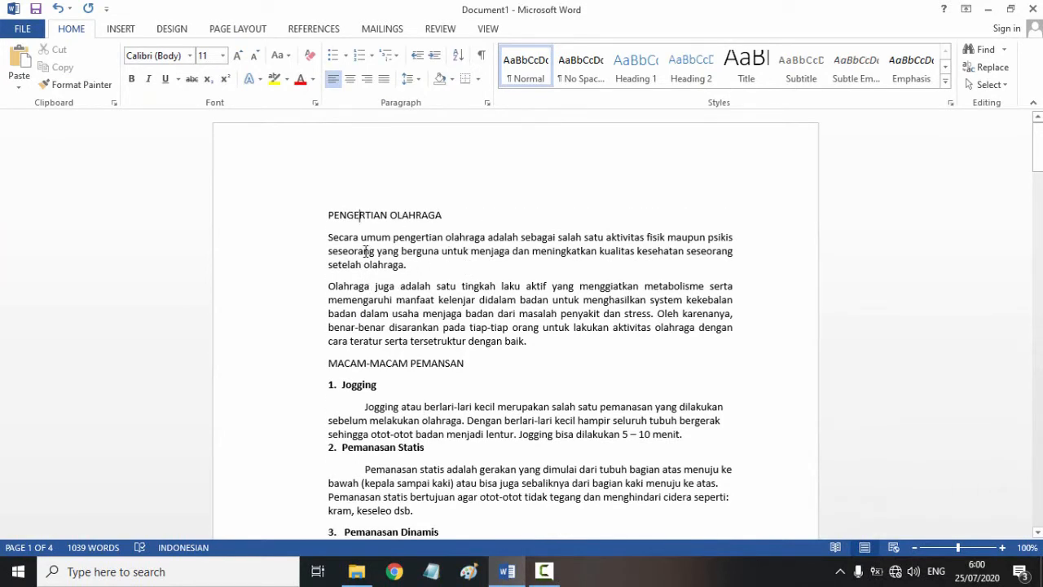
{"action": "left_click_drag", "start_coordinate": [328, 214], "coordinate": [479, 496]}
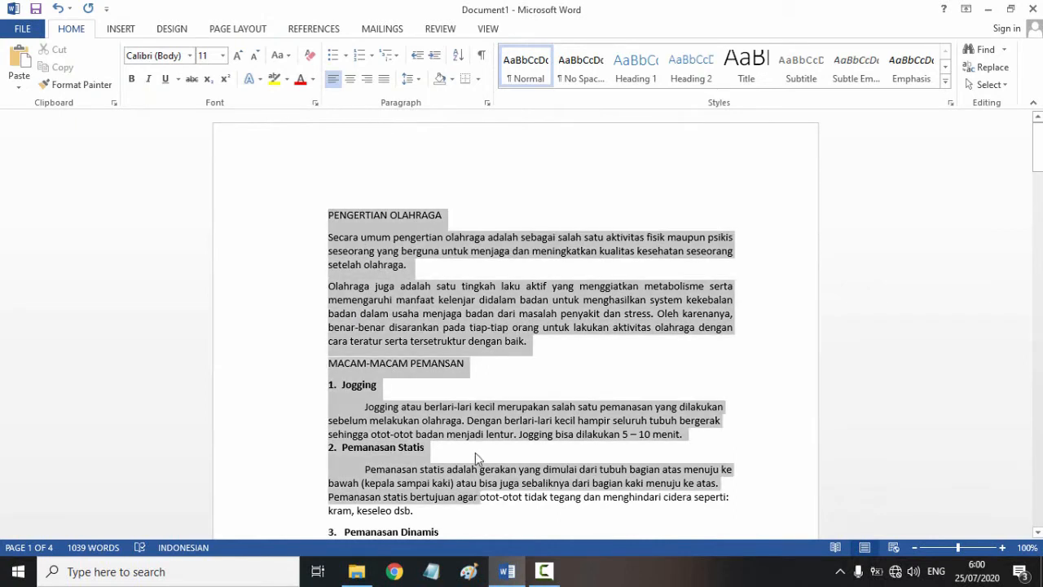
{"action": "left_click", "coordinate": [403, 241]}
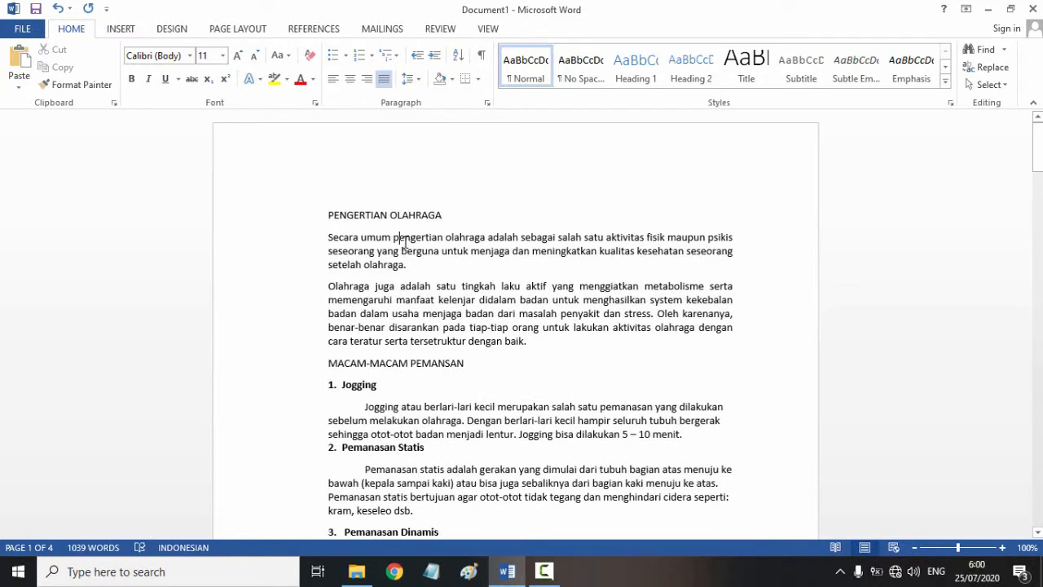
{"action": "key", "text": "ctrl+a"}
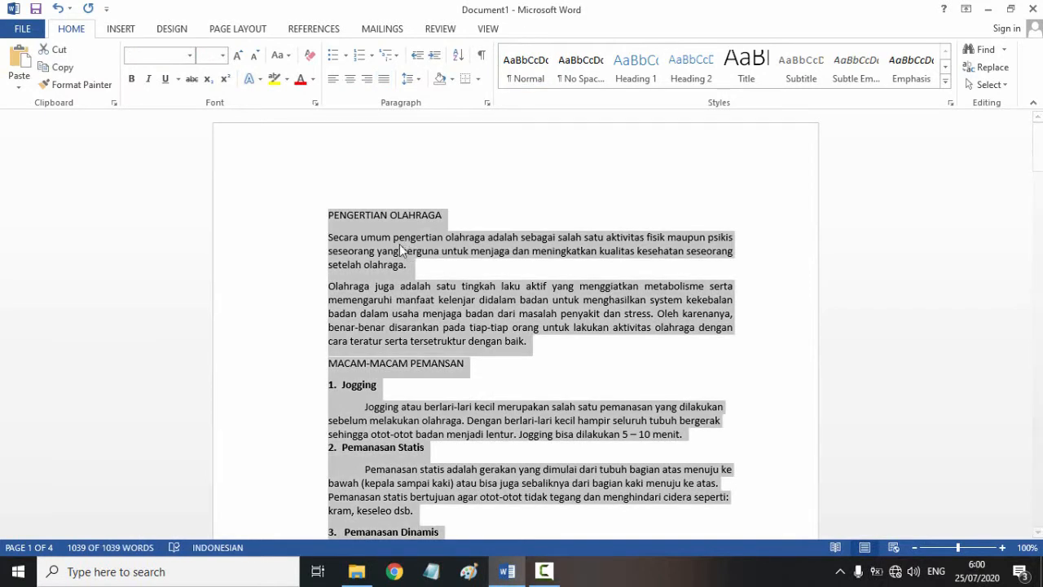
{"action": "left_click", "coordinate": [193, 64]}
{"action": "scroll", "coordinate": [253, 214], "scroll_direction": "down", "scroll_amount": 3}
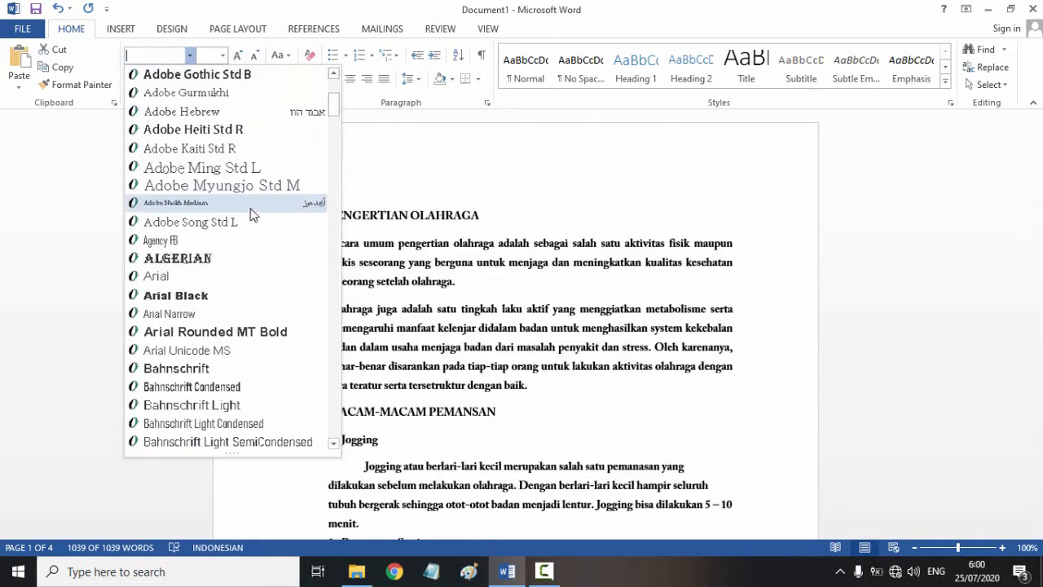
{"action": "scroll", "coordinate": [250, 214], "scroll_direction": "down", "scroll_amount": 20}
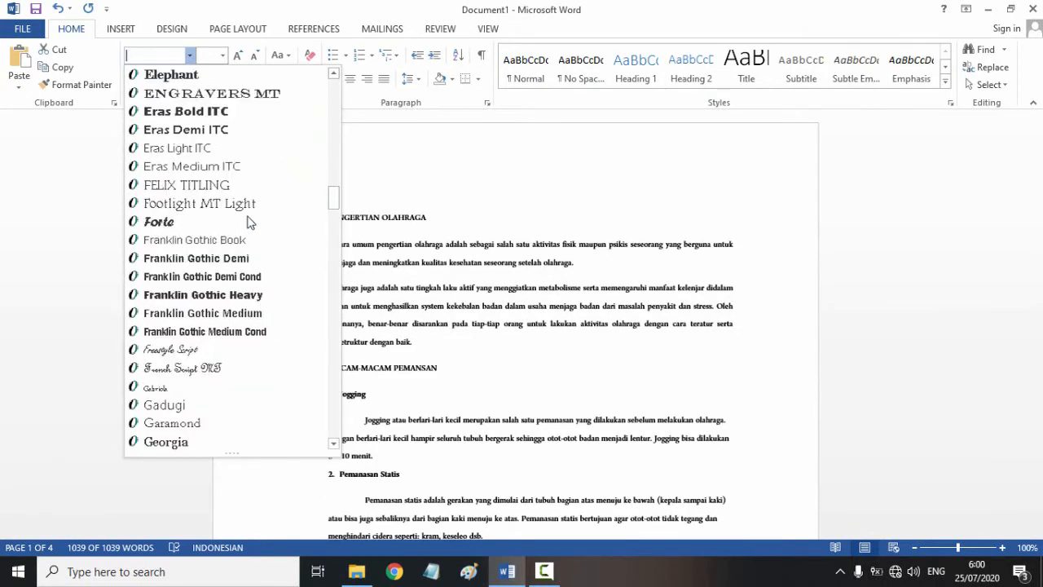
{"action": "scroll", "coordinate": [244, 232], "scroll_direction": "down", "scroll_amount": 12}
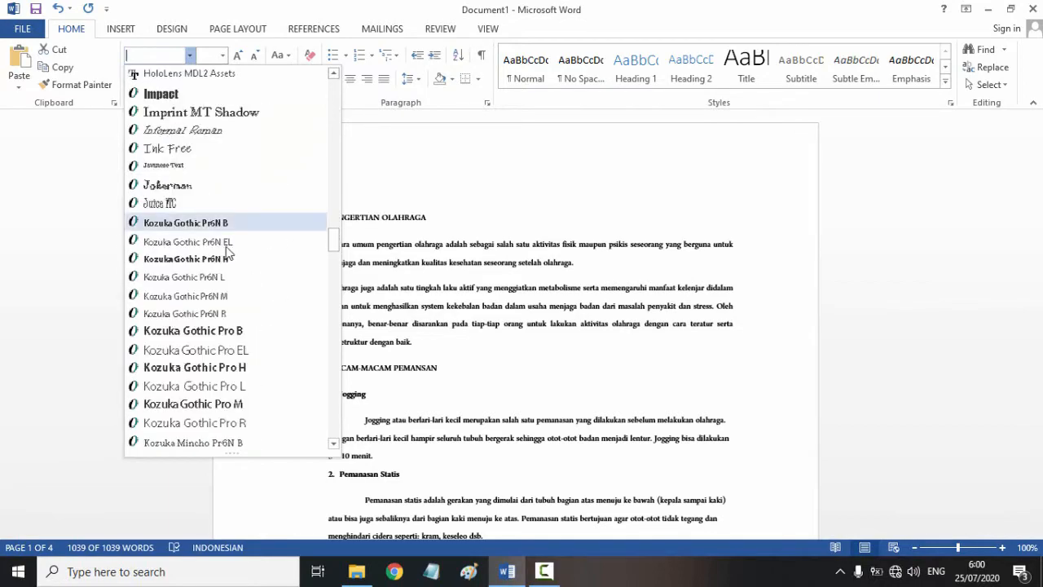
{"action": "scroll", "coordinate": [216, 237], "scroll_direction": "up", "scroll_amount": 4}
{"action": "scroll", "coordinate": [209, 211], "scroll_direction": "down", "scroll_amount": 4}
{"action": "scroll", "coordinate": [210, 210], "scroll_direction": "down", "scroll_amount": 15}
{"action": "scroll", "coordinate": [210, 211], "scroll_direction": "down", "scroll_amount": 5}
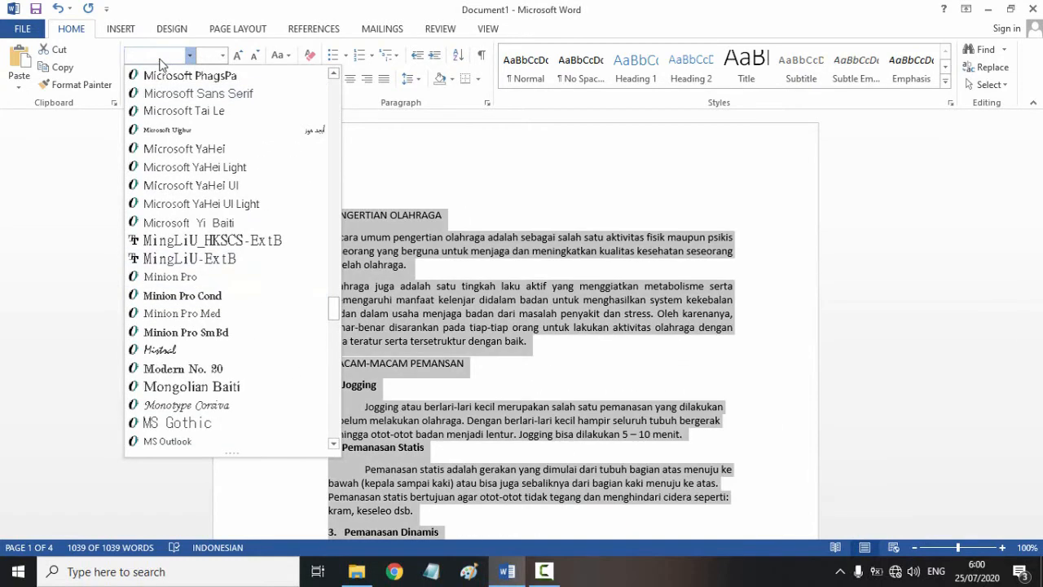
{"action": "type", "text": "Times New Ro"}
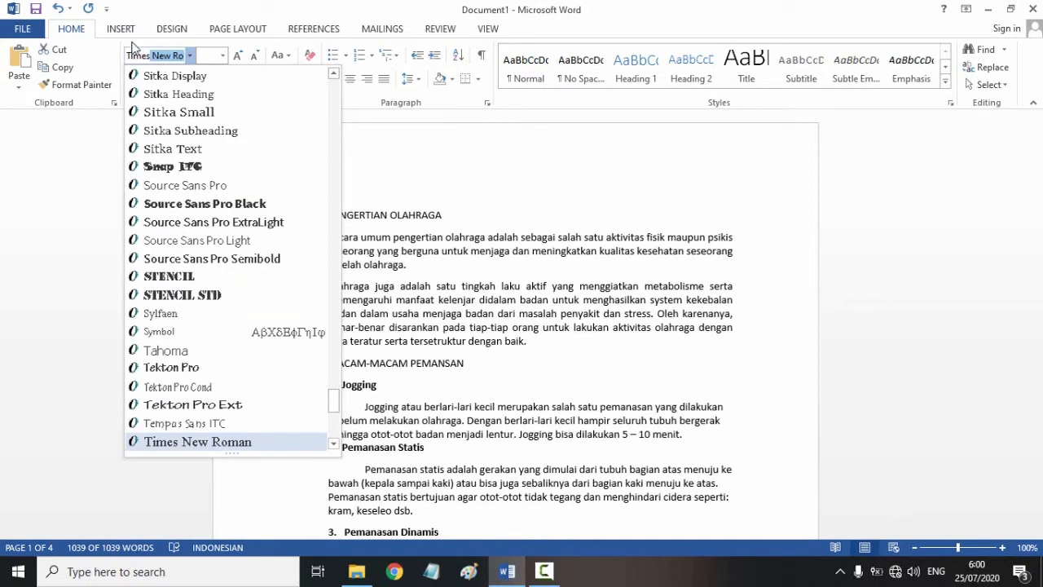
{"action": "key", "text": "Return"}
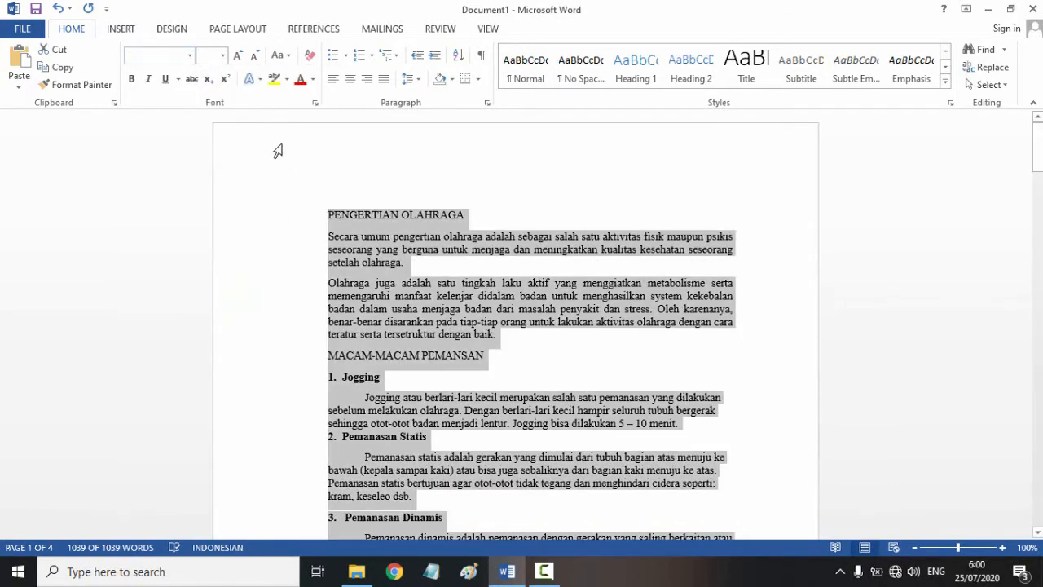
- Set the font size of the heading "PENGERTIAN OLAHRAGA" to 16
{"action": "left_click", "coordinate": [423, 249]}
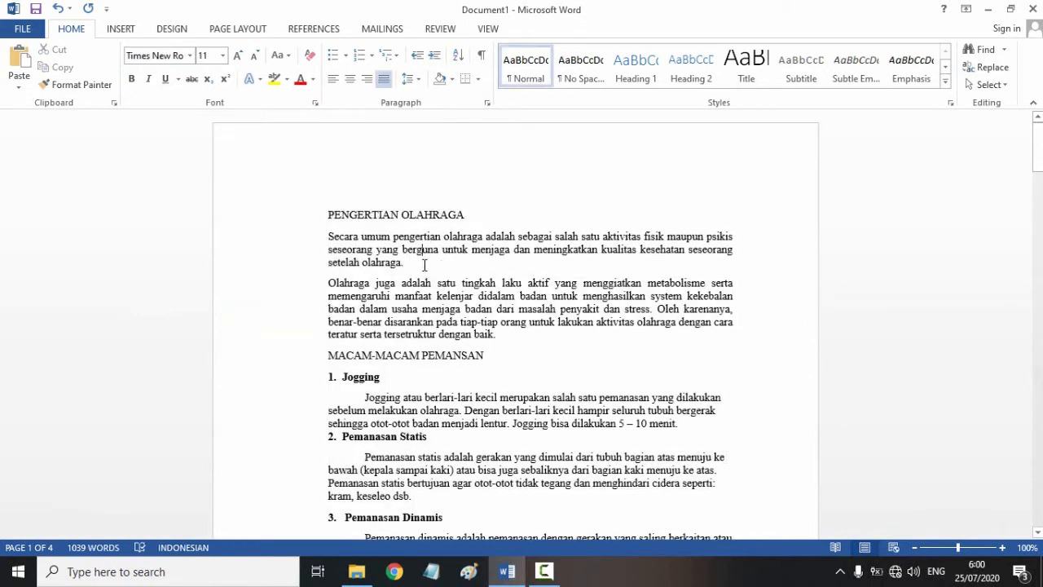
{"action": "left_click_drag", "start_coordinate": [469, 216], "coordinate": [328, 216]}
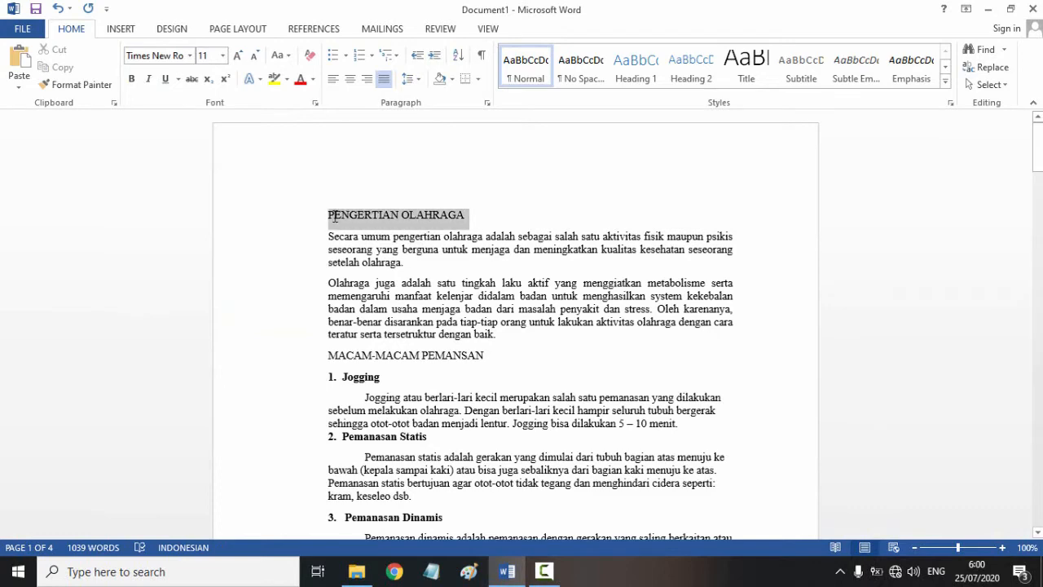
{"action": "left_click", "coordinate": [223, 57]}
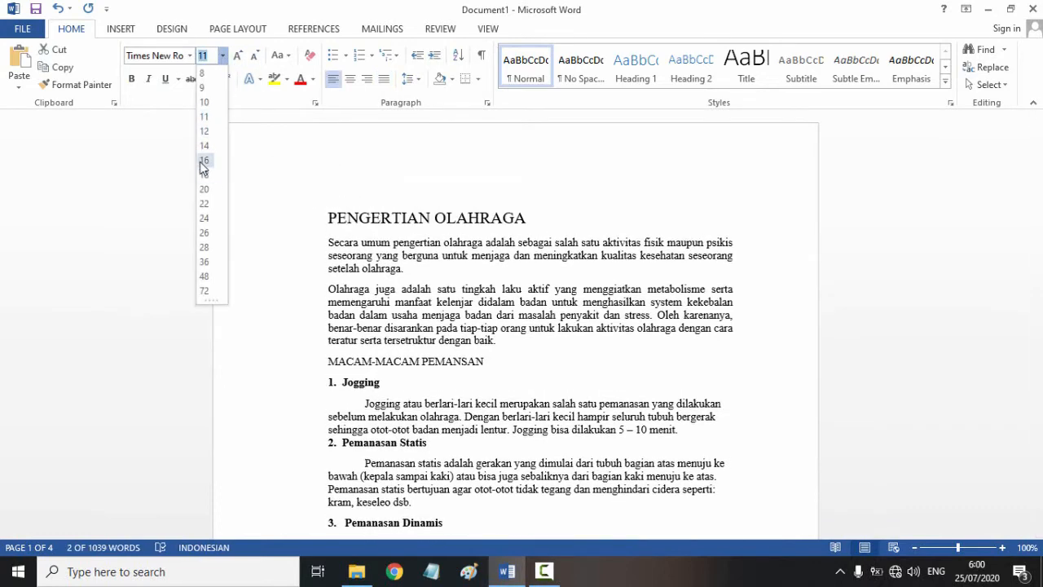
{"action": "left_click", "coordinate": [204, 161]}
- Set the font size of the first "MACAM-MACAM PEMANSAN" heading to 16
{"action": "scroll", "coordinate": [430, 334], "scroll_direction": "down", "scroll_amount": 1}
{"action": "left_click_drag", "start_coordinate": [489, 324], "coordinate": [327, 324]}
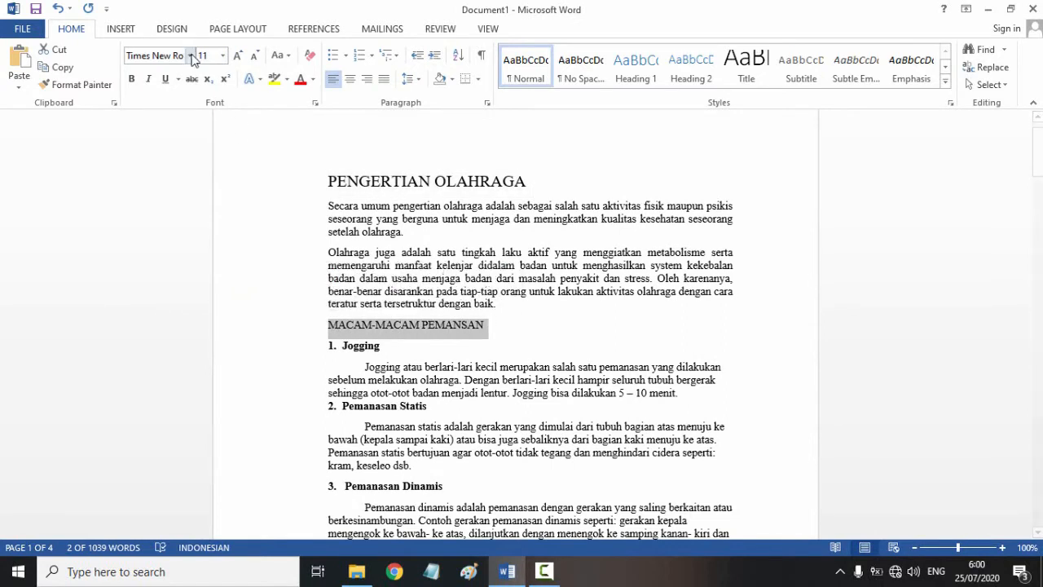
{"action": "left_click", "coordinate": [222, 59]}
{"action": "left_click", "coordinate": [203, 163]}
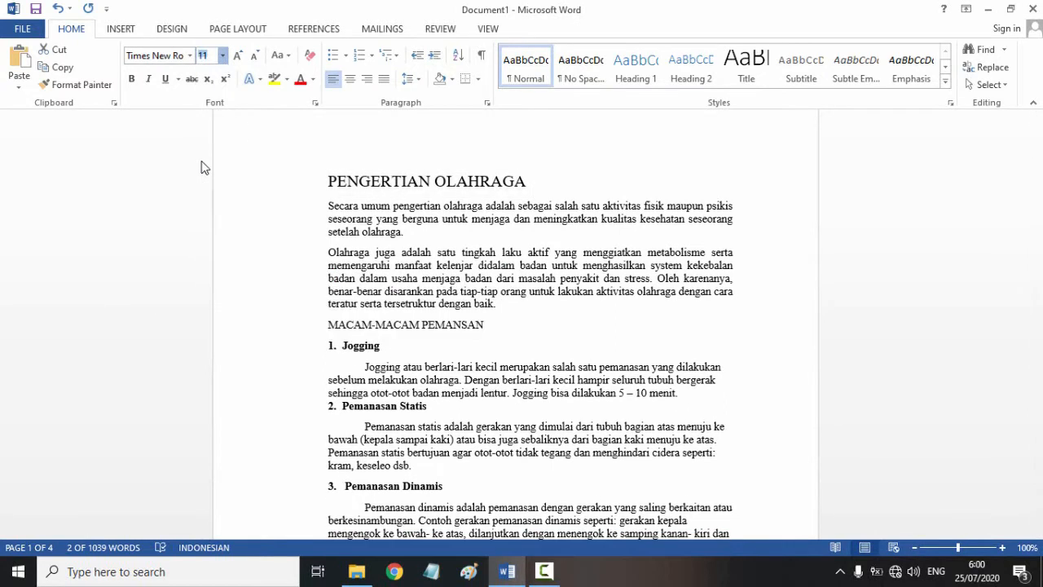
- Set the font size of the first "1. Jogging" and "2. Pemanasan Statis" subheadings to 14
{"action": "left_click", "coordinate": [377, 351]}
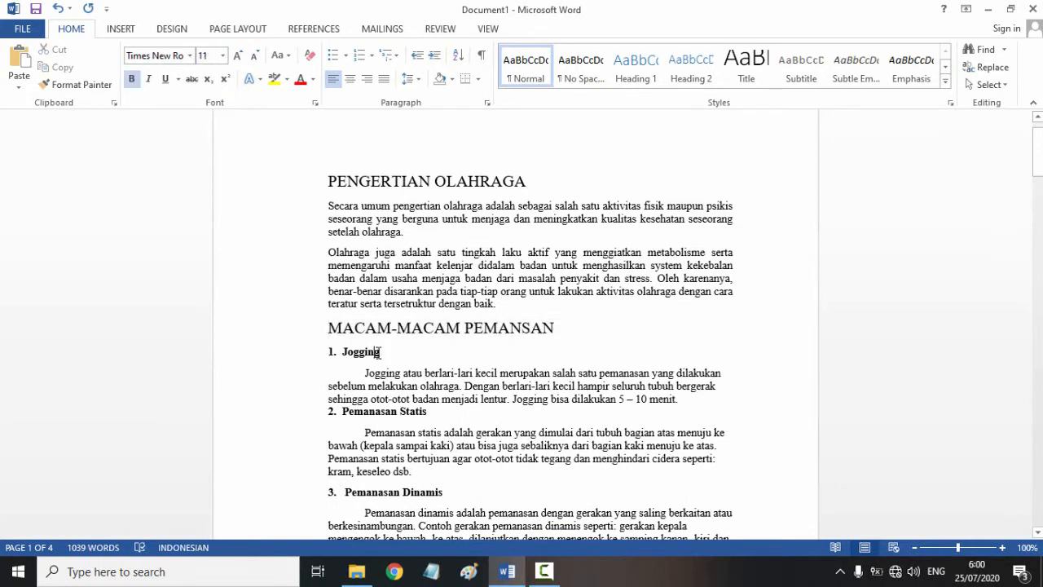
{"action": "left_click_drag", "start_coordinate": [383, 352], "coordinate": [328, 354]}
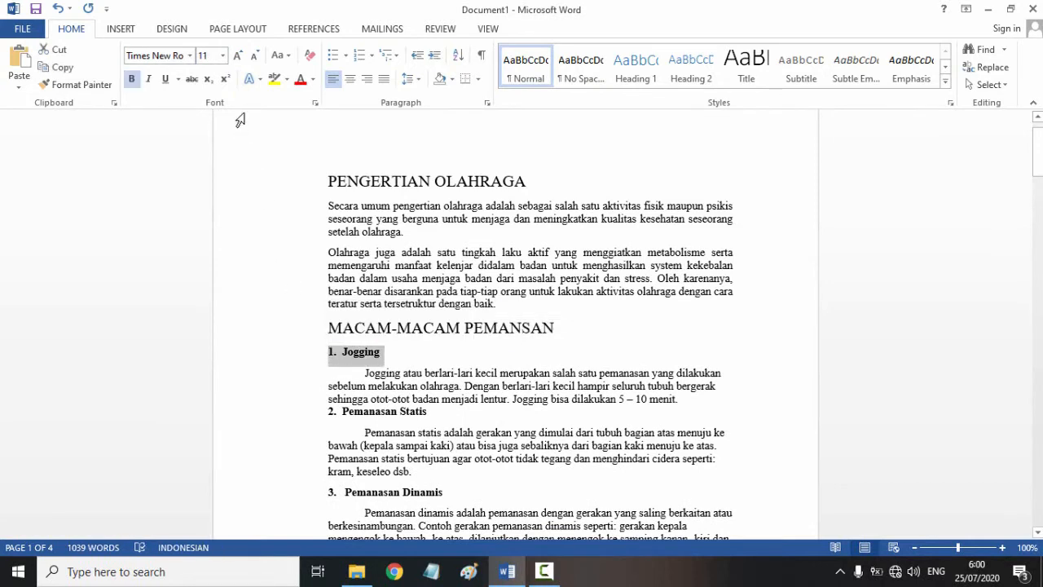
{"action": "left_click", "coordinate": [223, 55]}
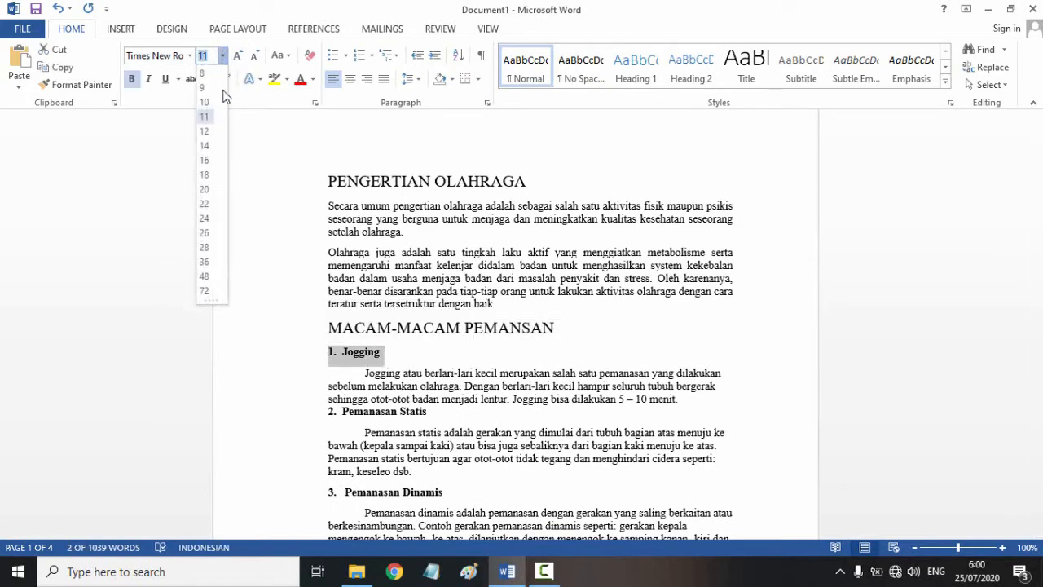
{"action": "left_click", "coordinate": [205, 145]}
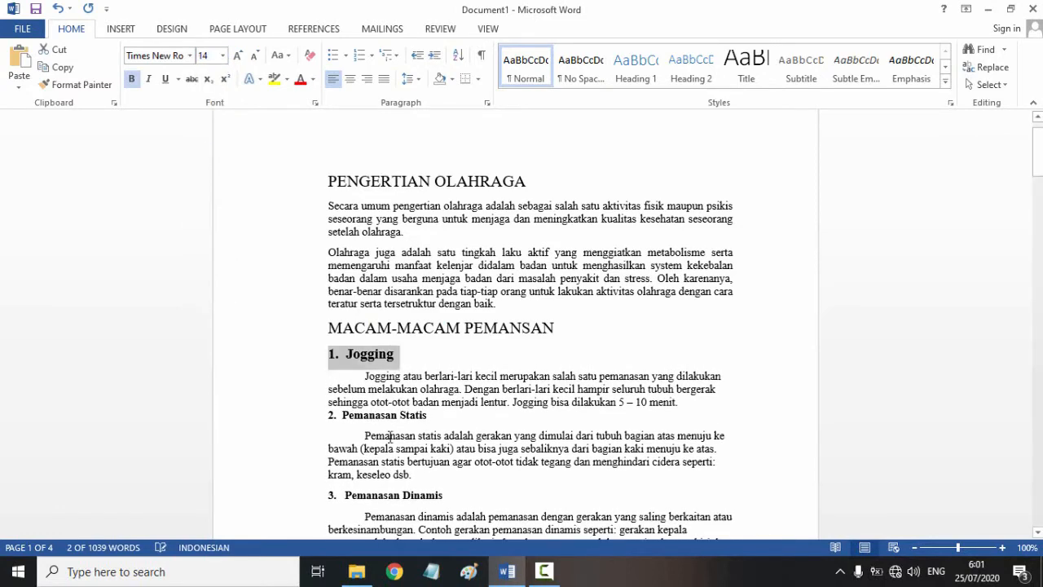
{"action": "scroll", "coordinate": [413, 425], "scroll_direction": "down", "scroll_amount": 2}
{"action": "left_click_drag", "start_coordinate": [430, 342], "coordinate": [329, 343]}
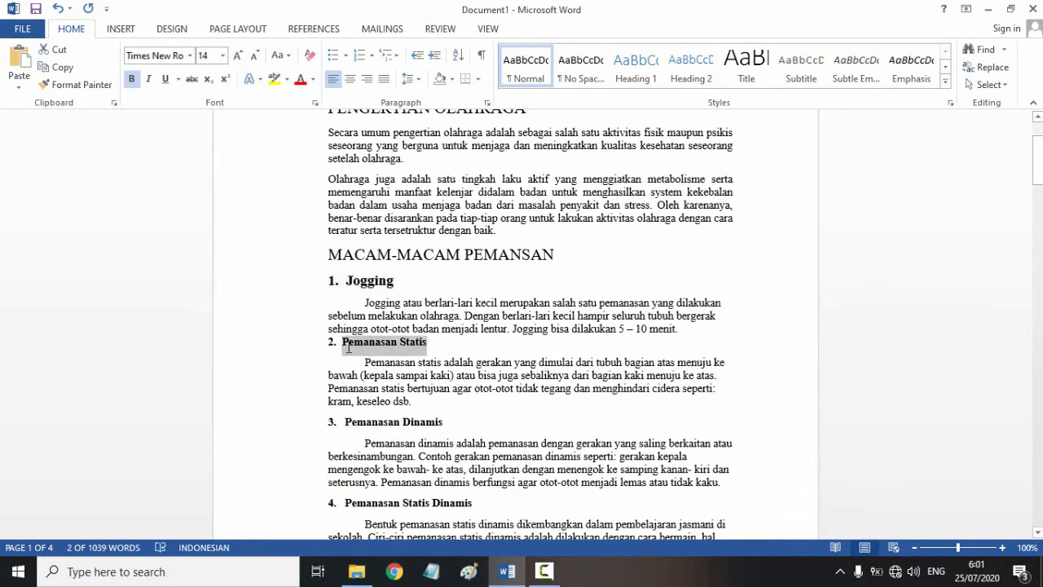
{"action": "left_click", "coordinate": [222, 55]}
{"action": "left_click", "coordinate": [205, 146]}
- Set the font size of the first "3. Pemanasan Dinamis" and "4. Pemanasan Statis Dinamis" subheadings to 14
{"action": "scroll", "coordinate": [448, 359], "scroll_direction": "down", "scroll_amount": 2}
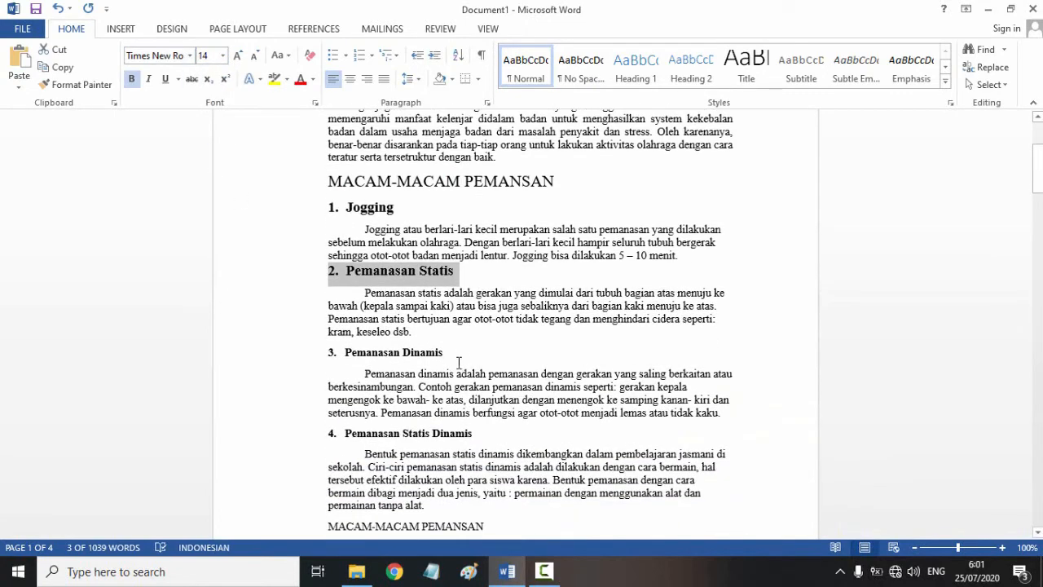
{"action": "left_click_drag", "start_coordinate": [449, 351], "coordinate": [330, 334]}
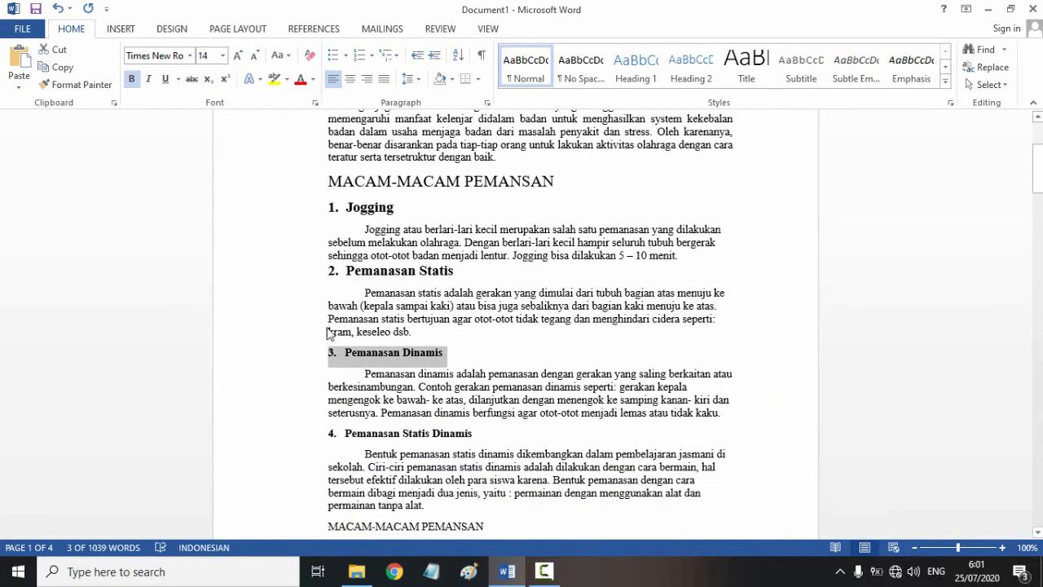
{"action": "left_click", "coordinate": [222, 55]}
{"action": "left_click", "coordinate": [205, 144]}
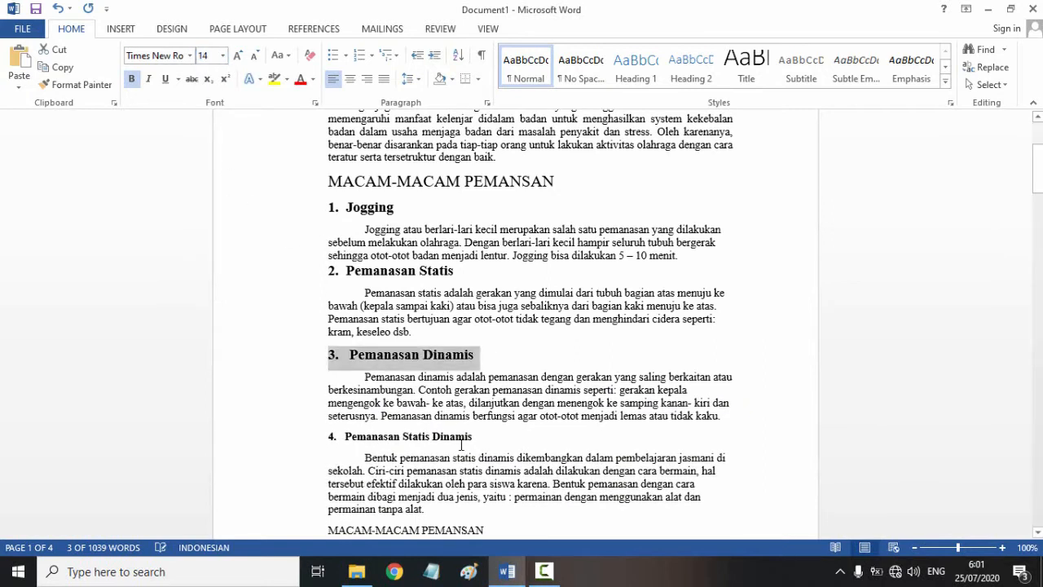
{"action": "left_click_drag", "start_coordinate": [478, 437], "coordinate": [319, 416]}
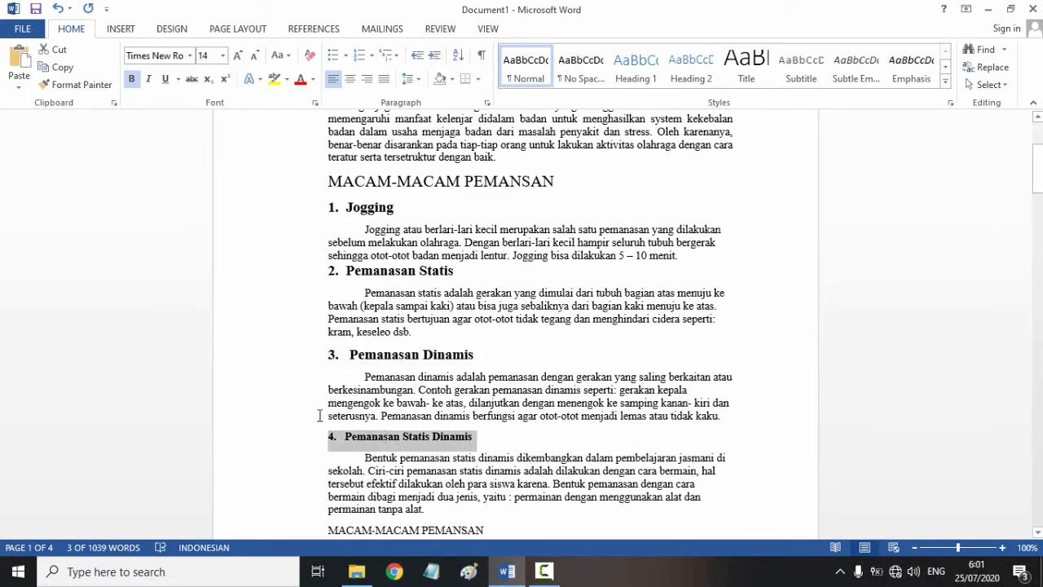
{"action": "left_click", "coordinate": [223, 56]}
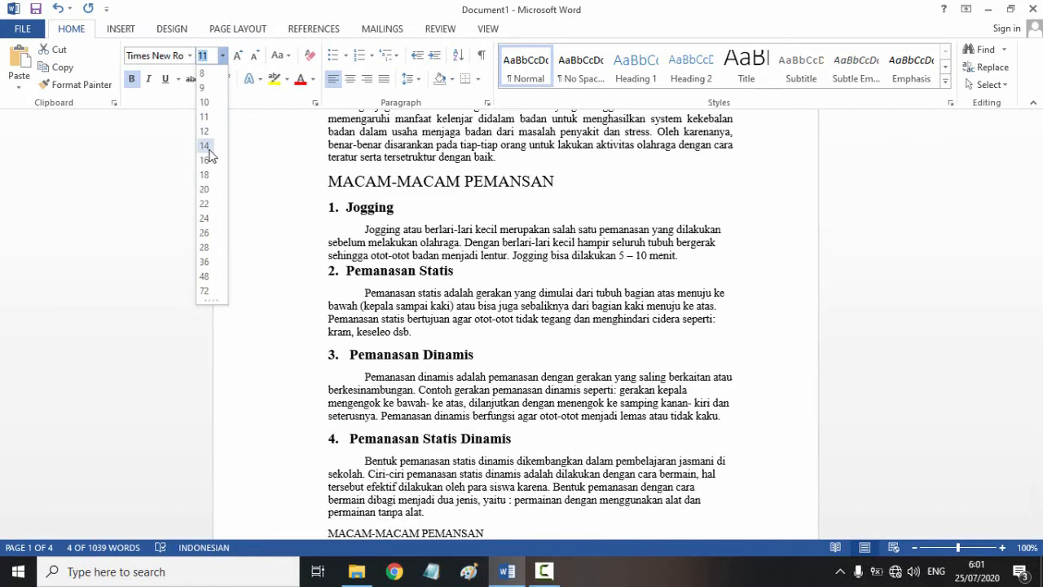
{"action": "left_click", "coordinate": [208, 145]}
- Review the headings on the first page and check the font sizes of "PENGERTIAN OLAHRAGA" and "Jogging"
{"action": "scroll", "coordinate": [470, 411], "scroll_direction": "down", "scroll_amount": 4}
{"action": "scroll", "coordinate": [427, 335], "scroll_direction": "up", "scroll_amount": 1}
{"action": "scroll", "coordinate": [427, 334], "scroll_direction": "down", "scroll_amount": 4}
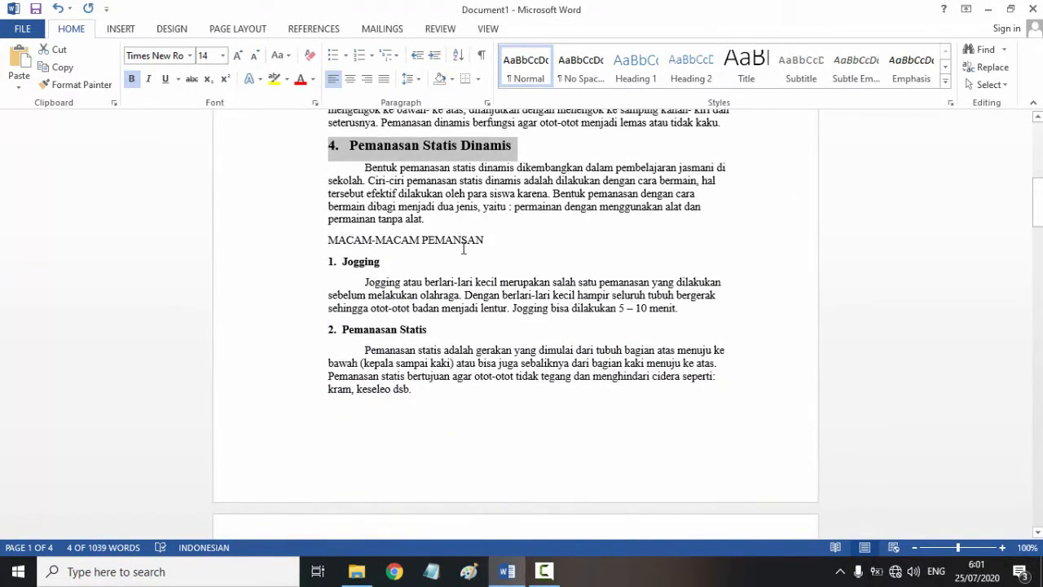
{"action": "scroll", "coordinate": [429, 257], "scroll_direction": "up", "scroll_amount": 8}
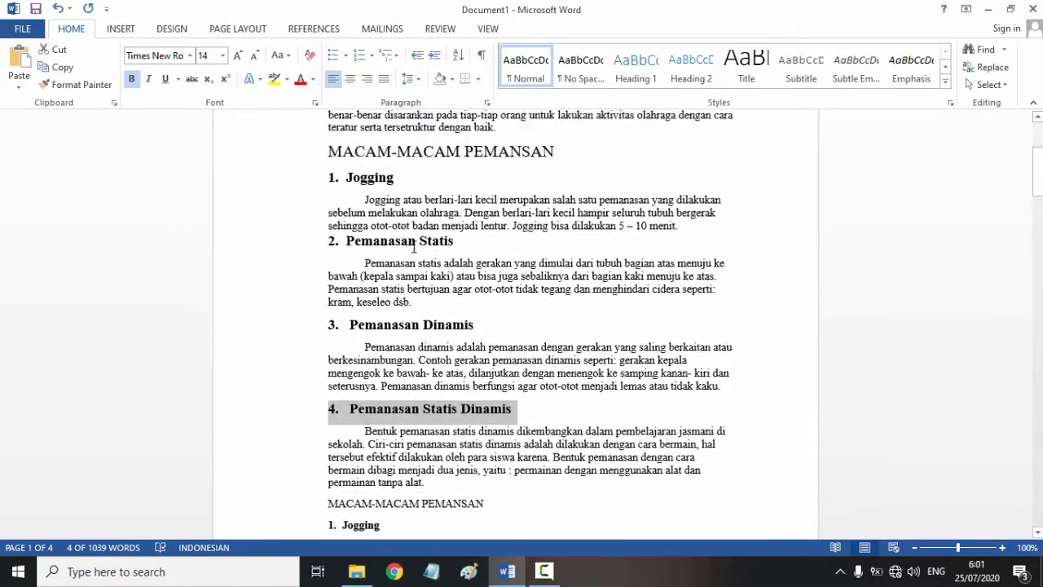
{"action": "scroll", "coordinate": [414, 246], "scroll_direction": "up", "scroll_amount": 1}
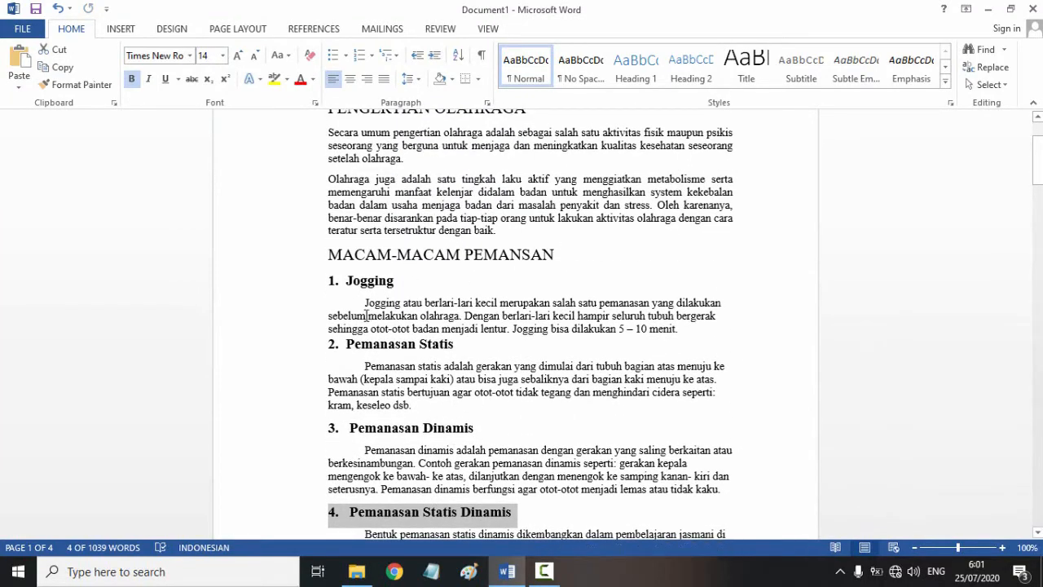
{"action": "scroll", "coordinate": [366, 315], "scroll_direction": "down", "scroll_amount": 2}
{"action": "scroll", "coordinate": [404, 242], "scroll_direction": "up", "scroll_amount": 5}
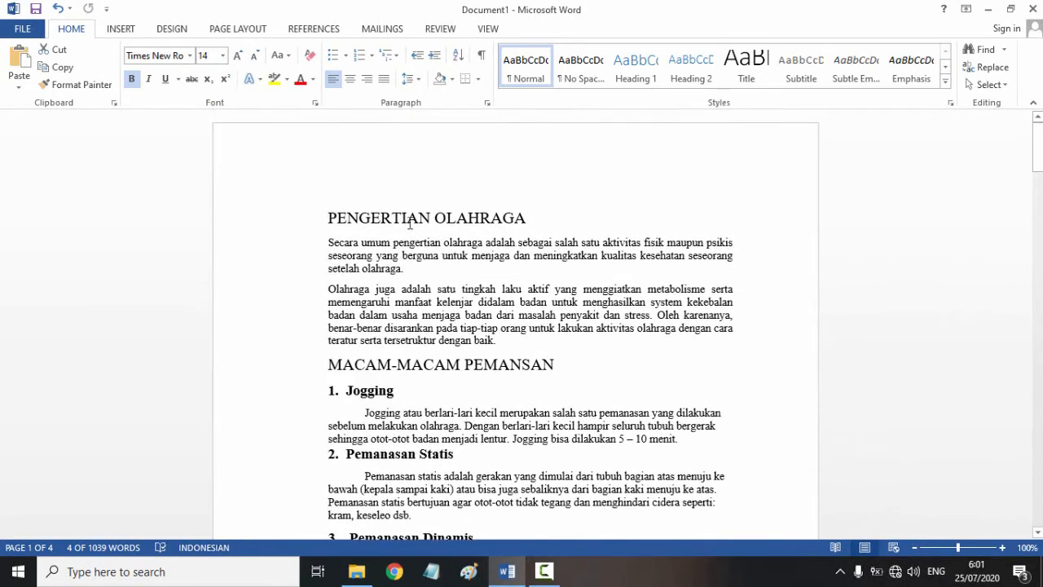
{"action": "left_click", "coordinate": [406, 217]}
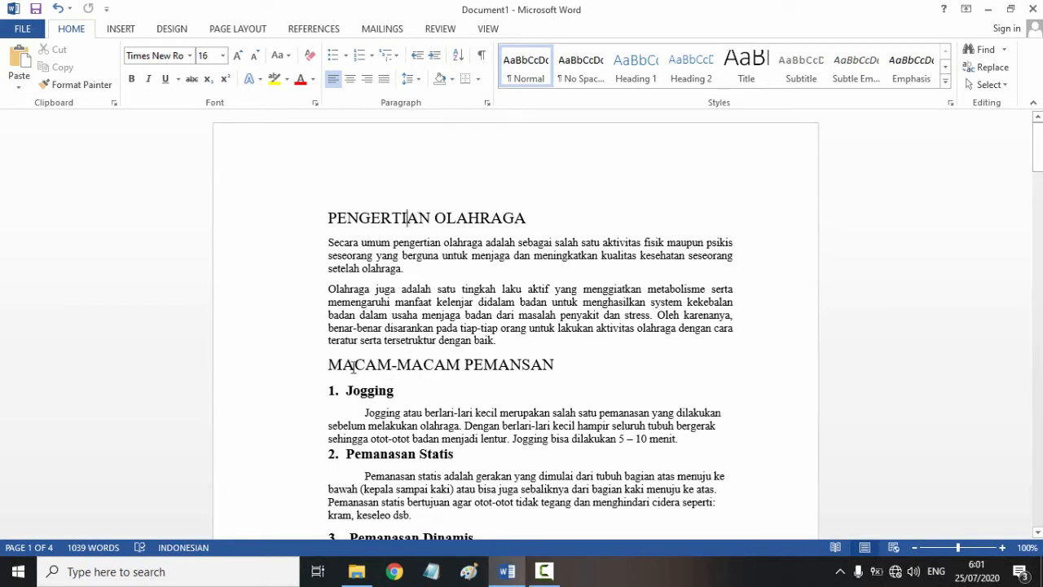
{"action": "left_click", "coordinate": [359, 393]}
- Indent the first line of both paragraphs under "PENGERTIAN OLAHRAGA" and set their font size to 12
{"action": "left_click", "coordinate": [329, 242]}
{"action": "key", "text": "Tab"}
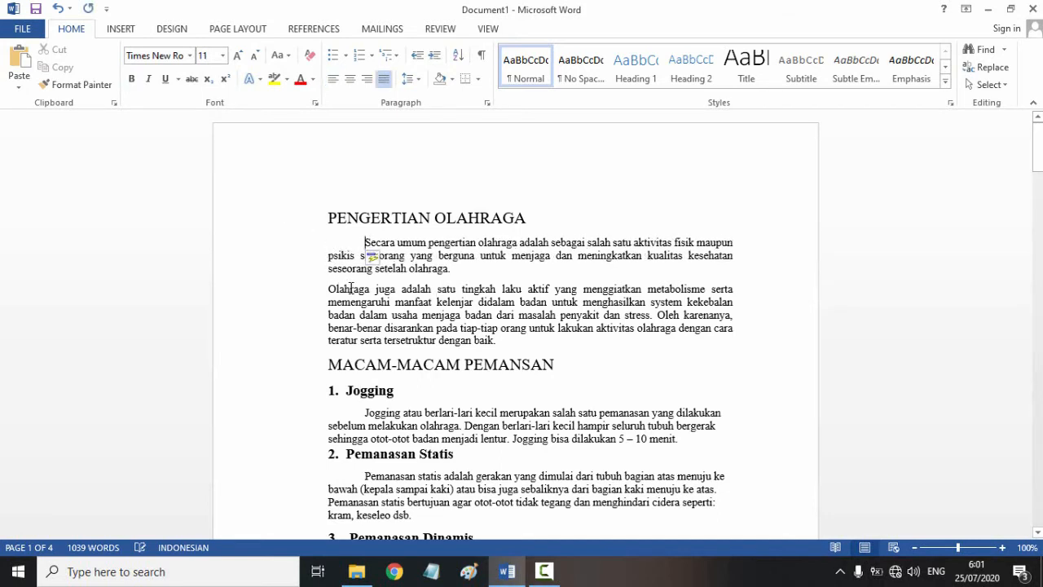
{"action": "key", "text": "Tab"}
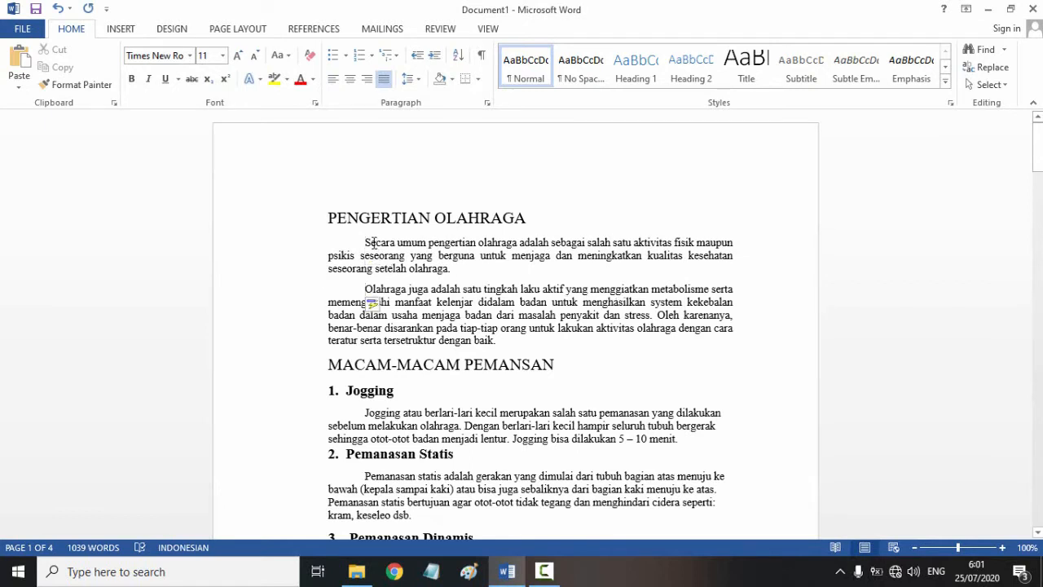
{"action": "left_click_drag", "start_coordinate": [366, 242], "coordinate": [533, 352]}
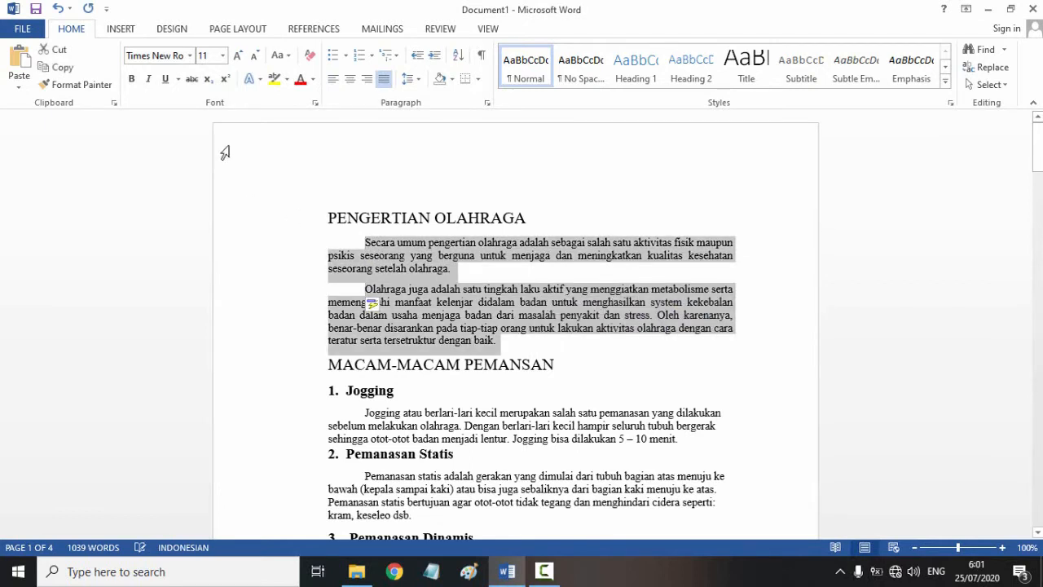
{"action": "left_click", "coordinate": [223, 56]}
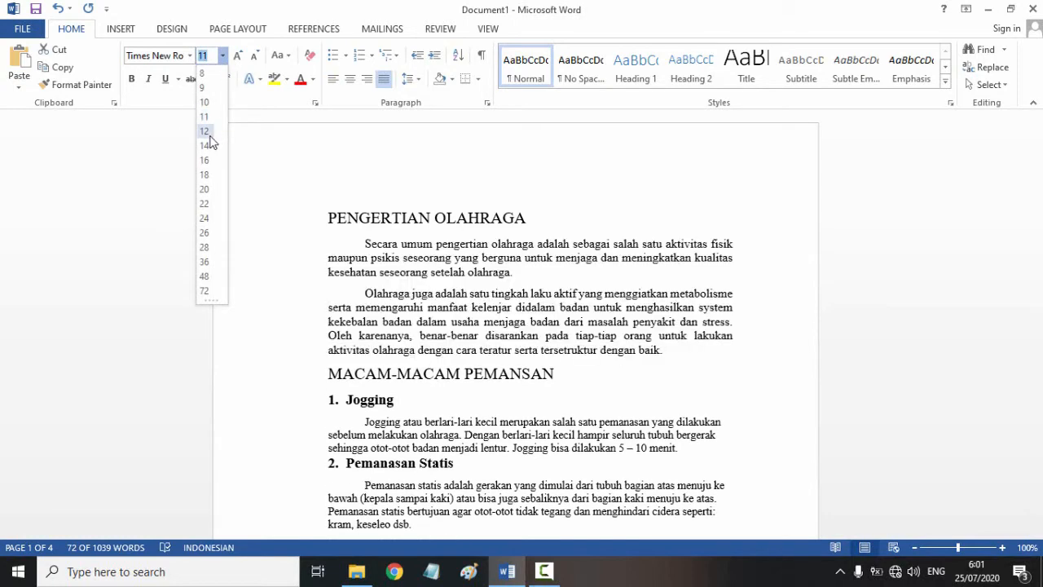
{"action": "left_click", "coordinate": [206, 131]}
- Set the font size of the first body paragraphs under "Jogging" and "Pemanasan Statis" to 12
{"action": "scroll", "coordinate": [373, 423], "scroll_direction": "down", "scroll_amount": 2}
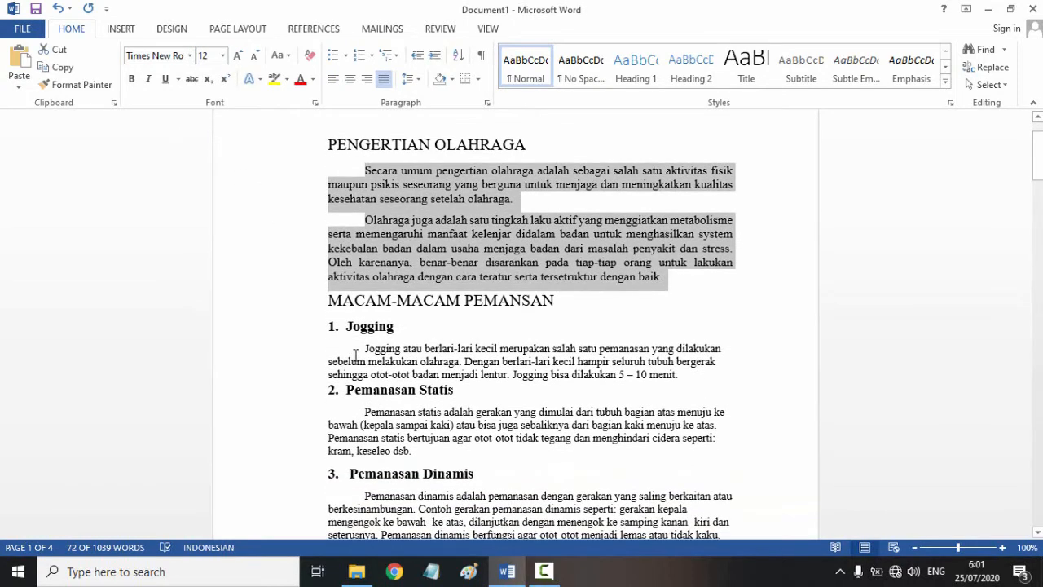
{"action": "left_click_drag", "start_coordinate": [364, 345], "coordinate": [677, 375]}
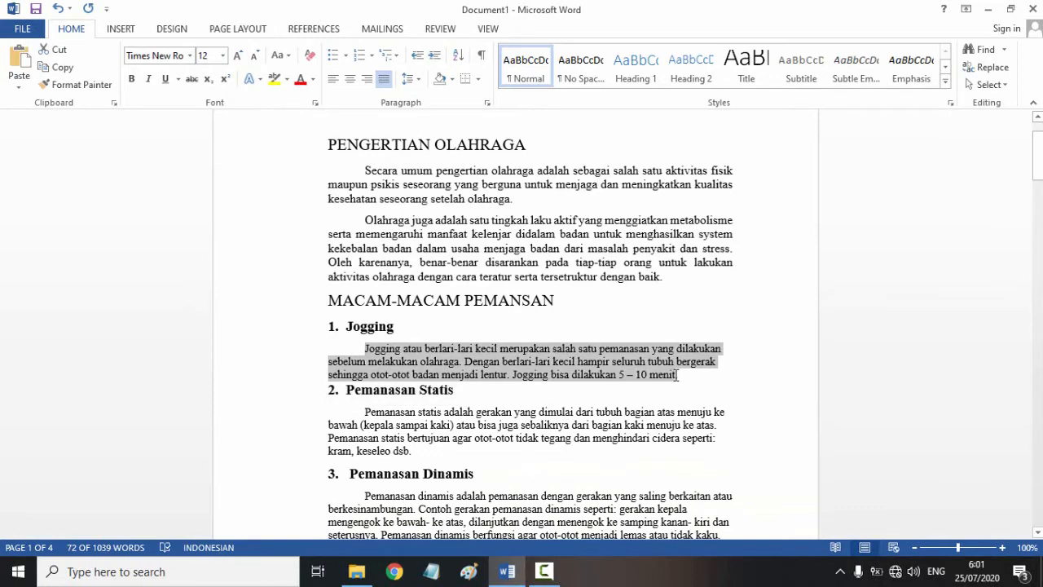
{"action": "left_click", "coordinate": [222, 56]}
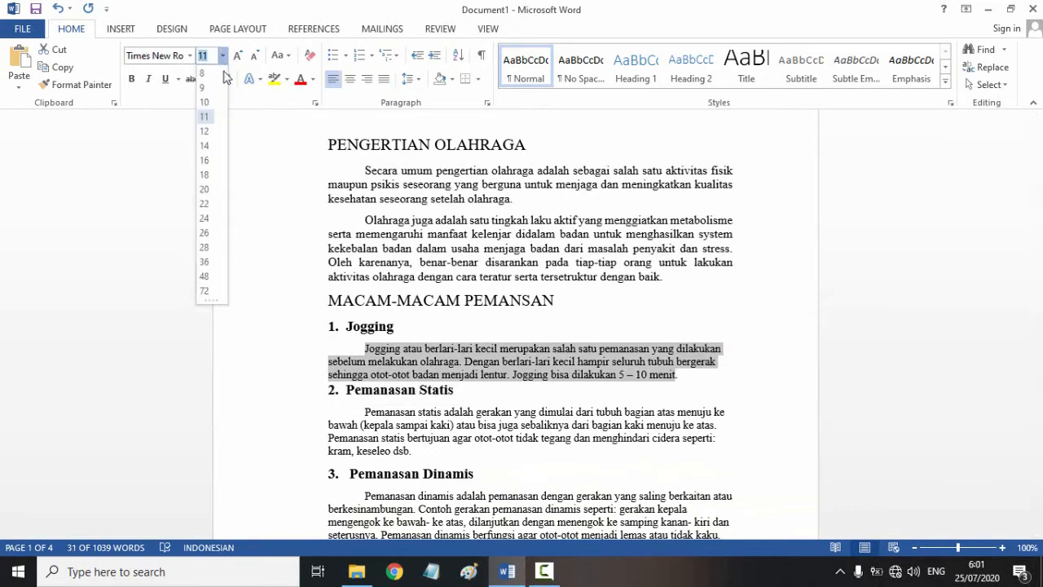
{"action": "left_click", "coordinate": [204, 132]}
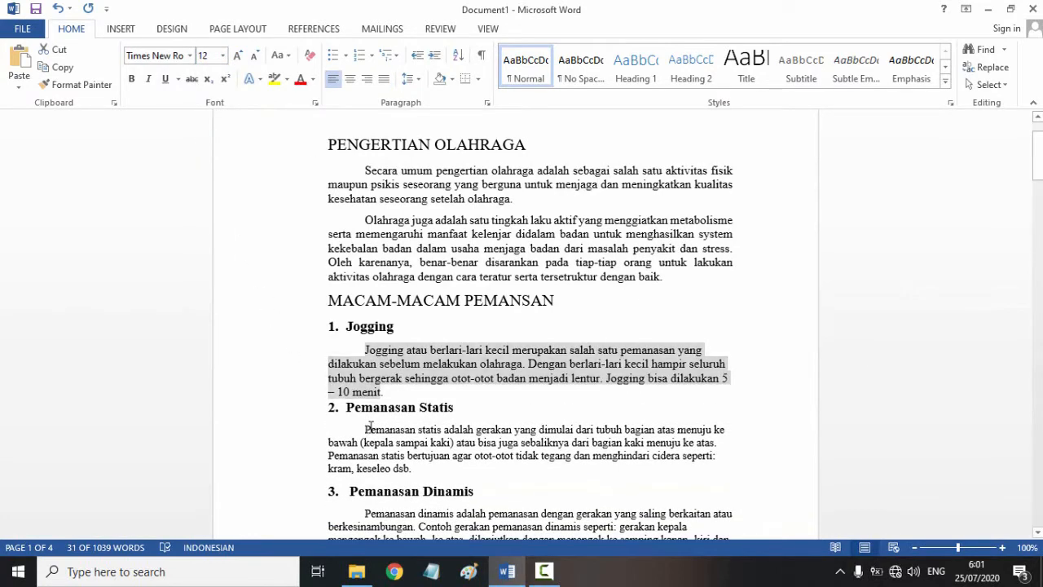
{"action": "left_click_drag", "start_coordinate": [365, 429], "coordinate": [442, 477]}
{"action": "left_click", "coordinate": [236, 55]}
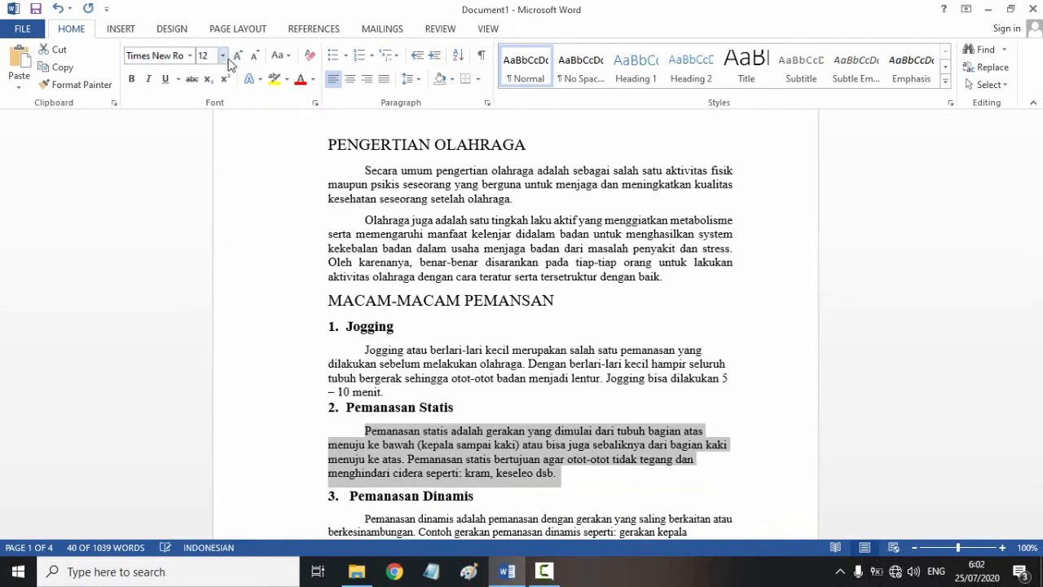
{"action": "left_click", "coordinate": [223, 57]}
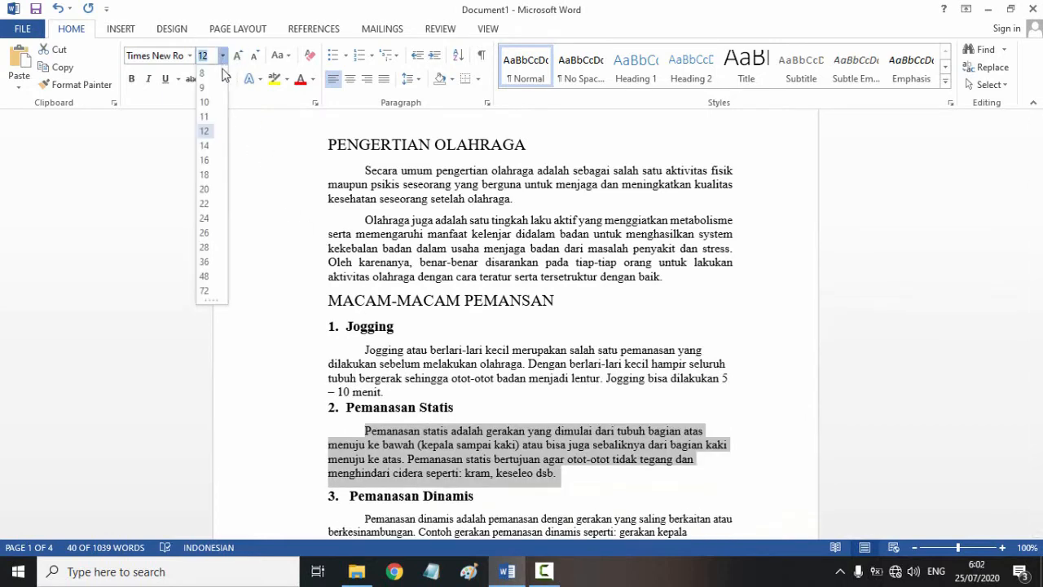
{"action": "left_click", "coordinate": [206, 138]}
- Set the font size of the first body paragraphs under "Pemanasan Dinamis" and "Pemanasan Statis Dinamis" to 12
{"action": "scroll", "coordinate": [421, 414], "scroll_direction": "down", "scroll_amount": 1}
{"action": "scroll", "coordinate": [421, 414], "scroll_direction": "down", "scroll_amount": 5}
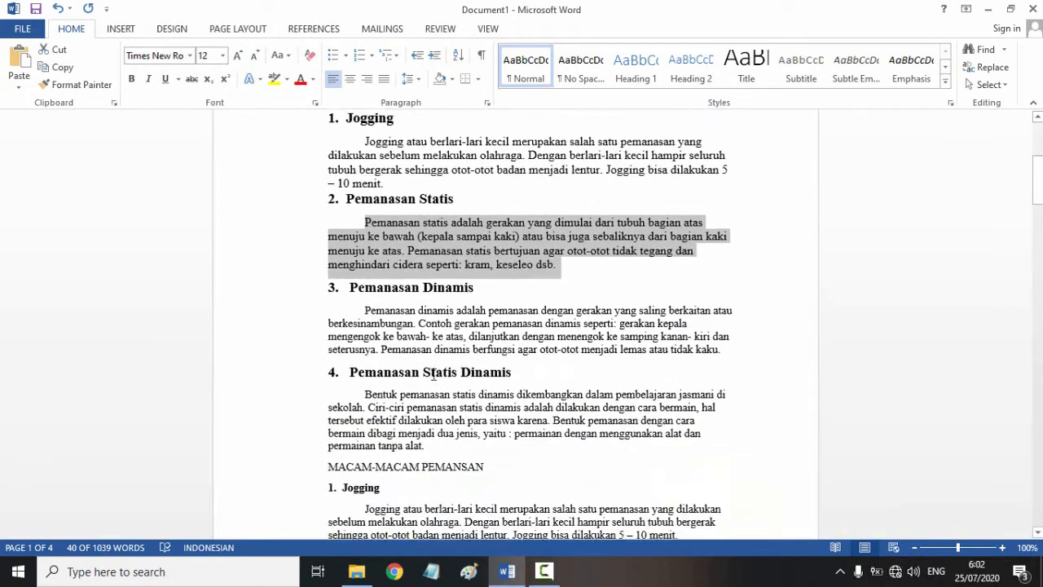
{"action": "left_click_drag", "start_coordinate": [366, 301], "coordinate": [751, 343]}
{"action": "left_click", "coordinate": [190, 56]}
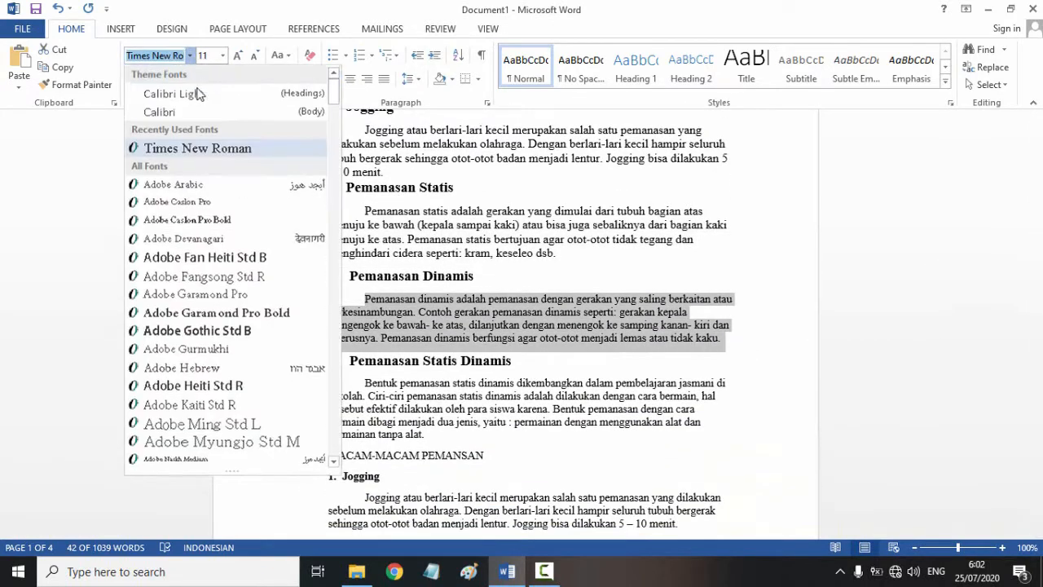
{"action": "left_click", "coordinate": [222, 55]}
{"action": "left_click", "coordinate": [222, 56]}
{"action": "left_click", "coordinate": [208, 131]}
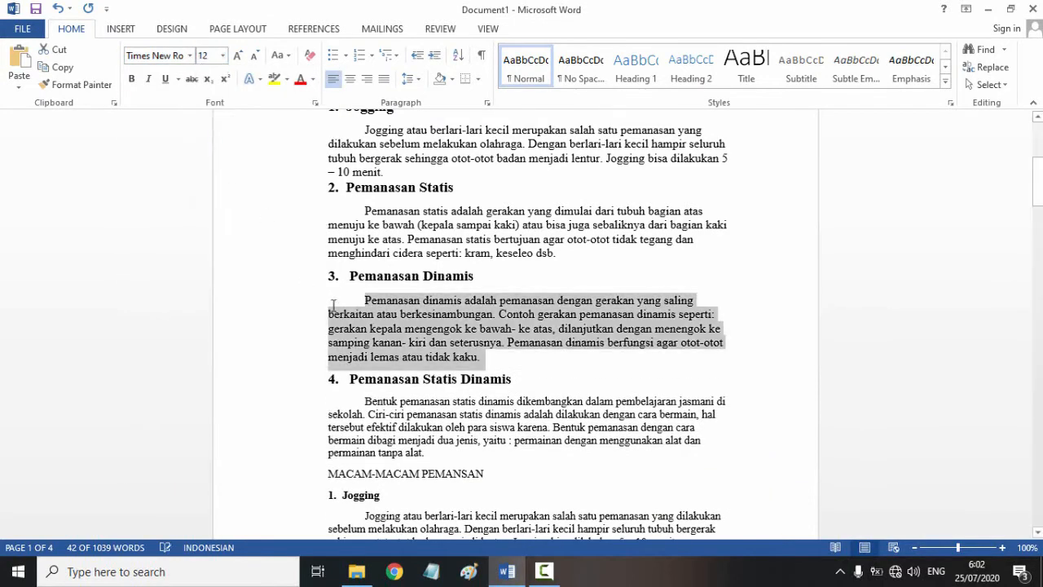
{"action": "left_click_drag", "start_coordinate": [367, 408], "coordinate": [440, 458]}
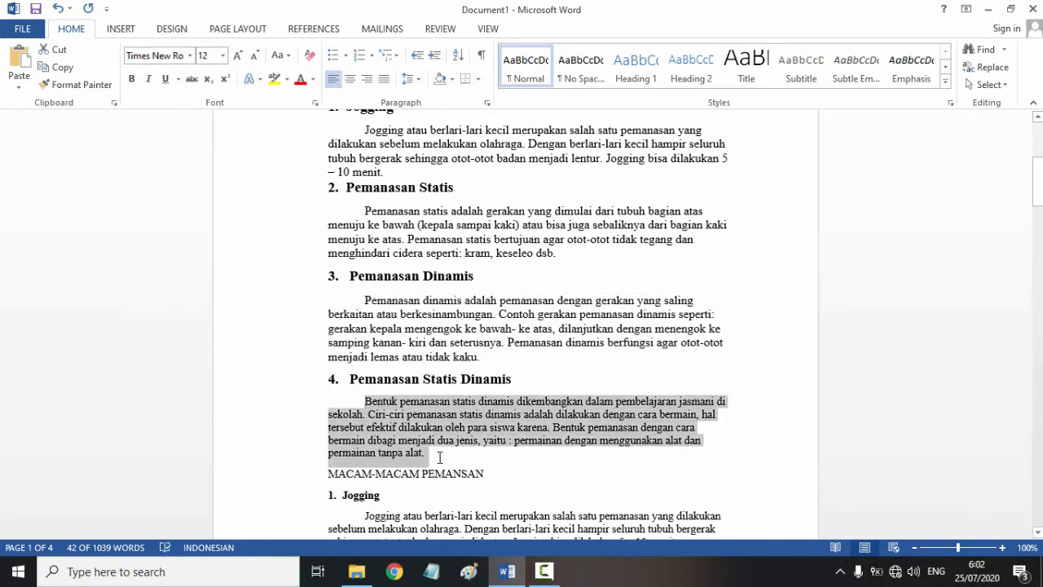
{"action": "left_click", "coordinate": [221, 57]}
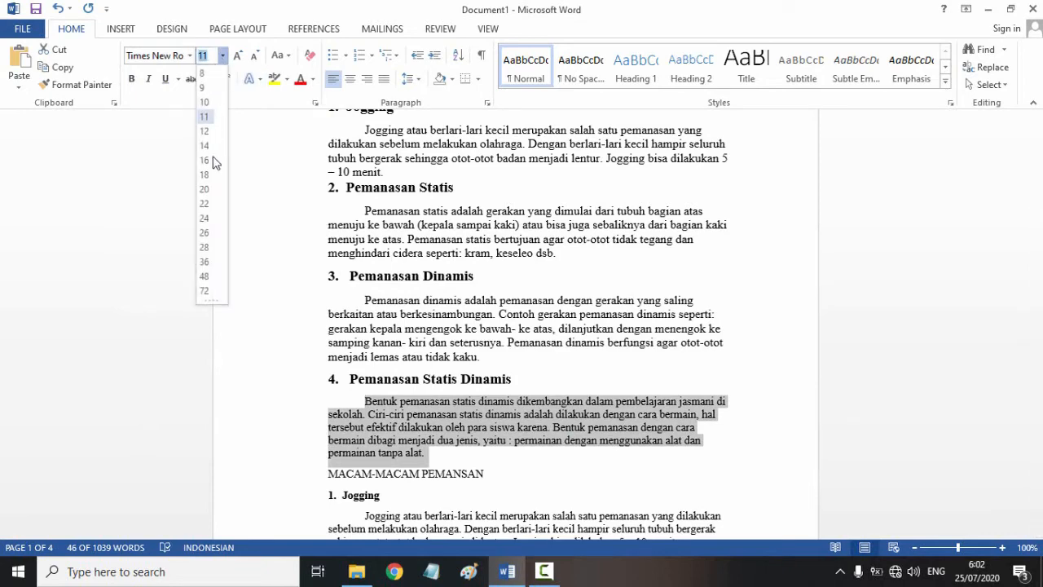
{"action": "left_click", "coordinate": [204, 133]}
- Delete all repeated text from the second "MACAM-MACAM PEMANSAN" heading through the end of the document
{"action": "scroll", "coordinate": [372, 299], "scroll_direction": "down", "scroll_amount": 3}
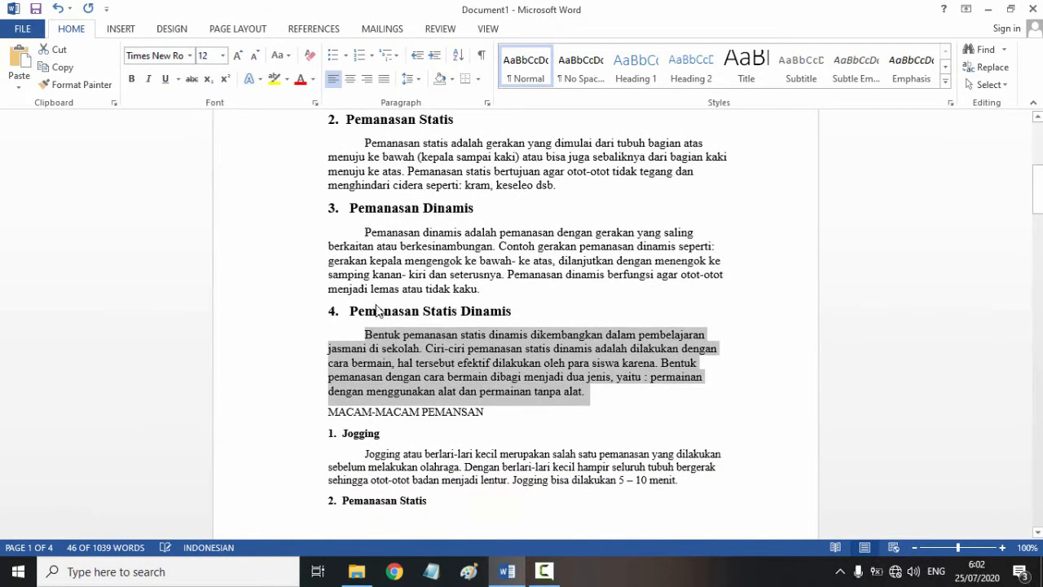
{"action": "left_click_drag", "start_coordinate": [329, 334], "coordinate": [614, 343]}
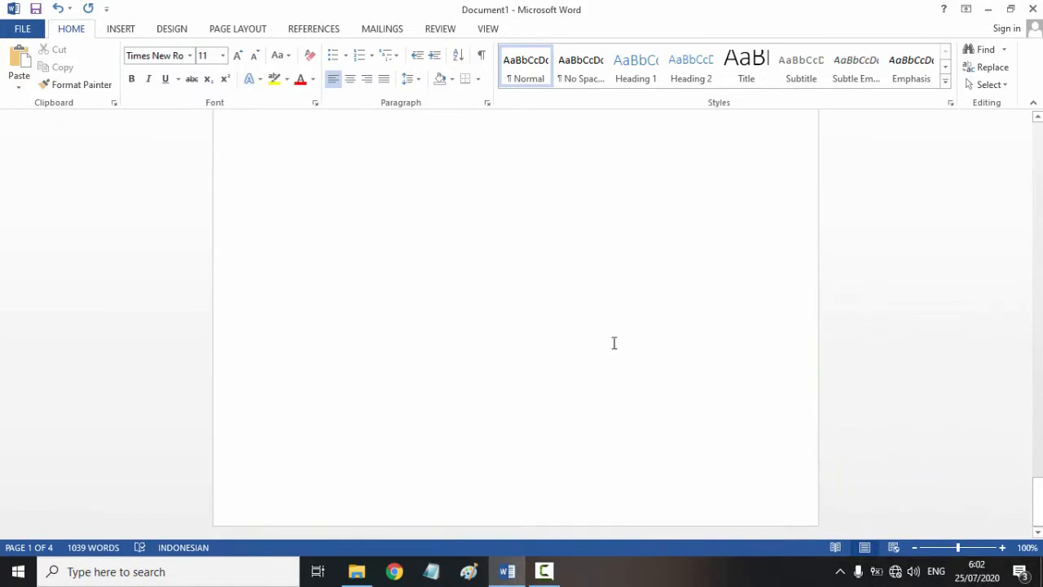
{"action": "left_click_drag", "start_coordinate": [604, 120], "coordinate": [781, 327]}
{"action": "key", "text": "Delete"}
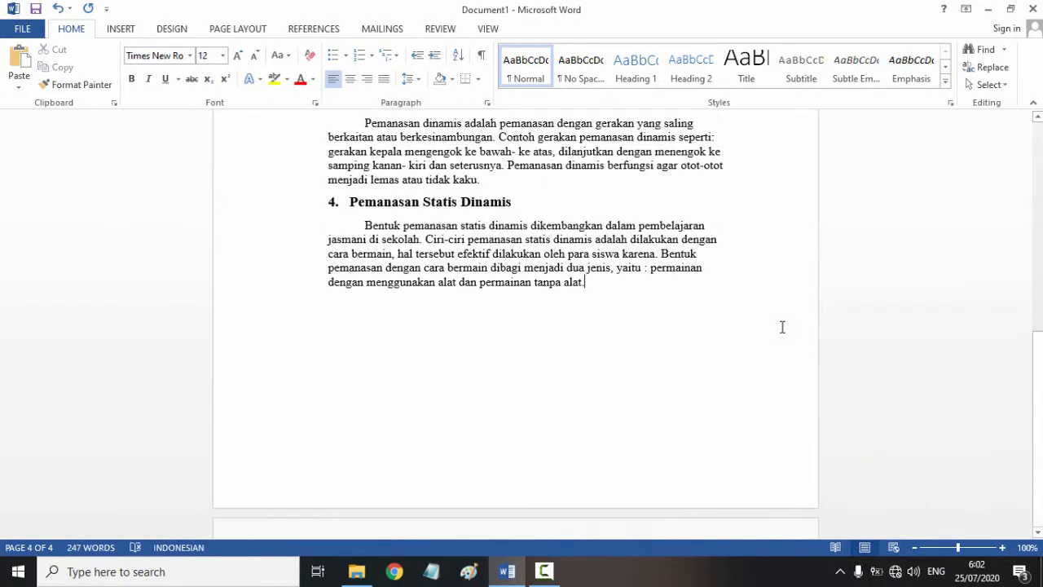
- Make the headings "PENGERTIAN OLAHRAGA" and "MACAM-MACAM PEMANSAN" bold
{"action": "scroll", "coordinate": [577, 242], "scroll_direction": "up", "scroll_amount": 10}
{"action": "scroll", "coordinate": [515, 165], "scroll_direction": "down", "scroll_amount": 5}
{"action": "scroll", "coordinate": [513, 166], "scroll_direction": "up", "scroll_amount": 3}
{"action": "scroll", "coordinate": [488, 212], "scroll_direction": "down", "scroll_amount": 2}
{"action": "scroll", "coordinate": [458, 227], "scroll_direction": "up", "scroll_amount": 2}
{"action": "left_click", "coordinate": [453, 186]}
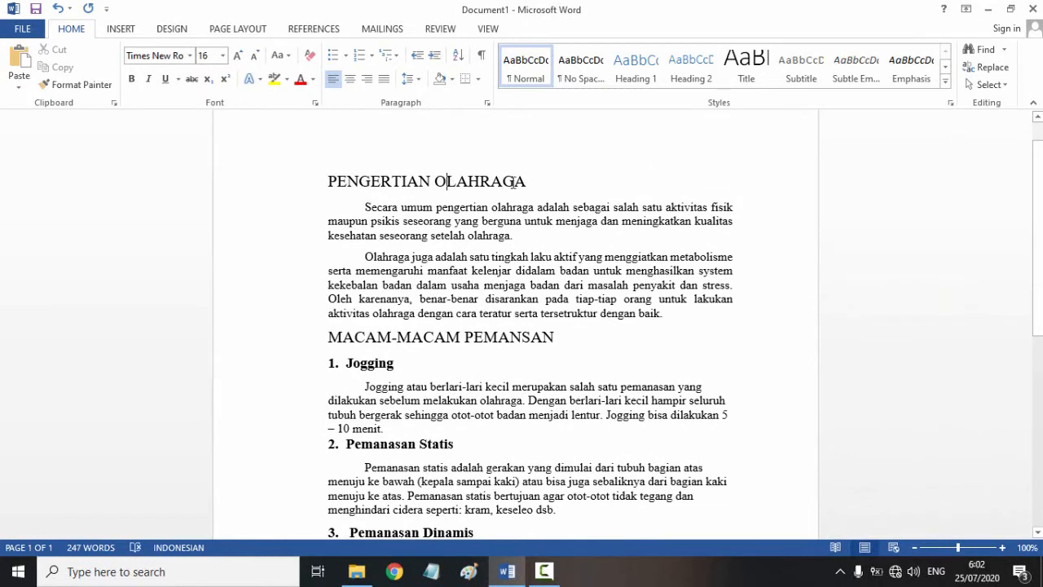
{"action": "left_click_drag", "start_coordinate": [526, 181], "coordinate": [330, 172]}
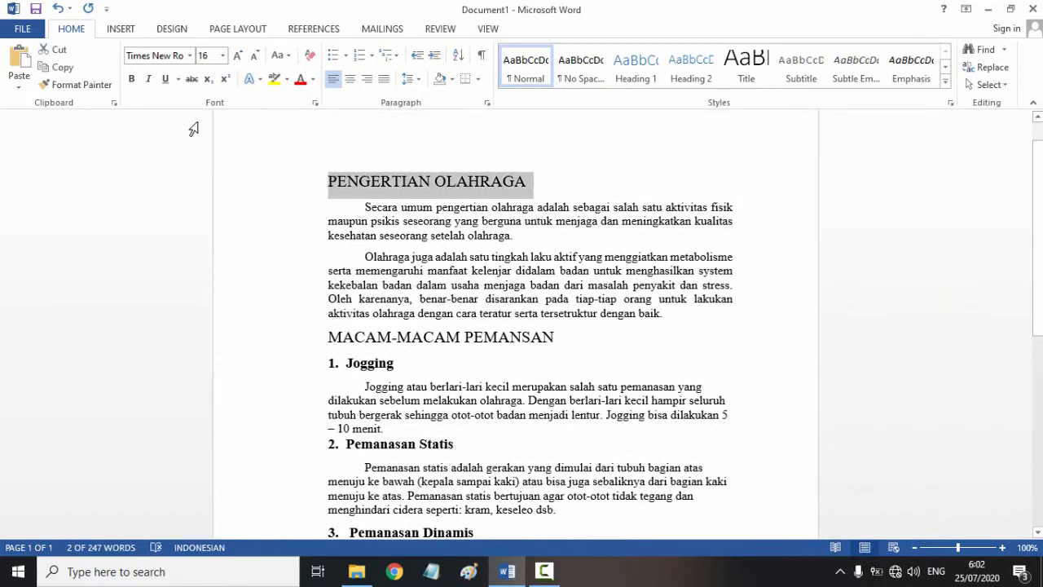
{"action": "left_click", "coordinate": [131, 79]}
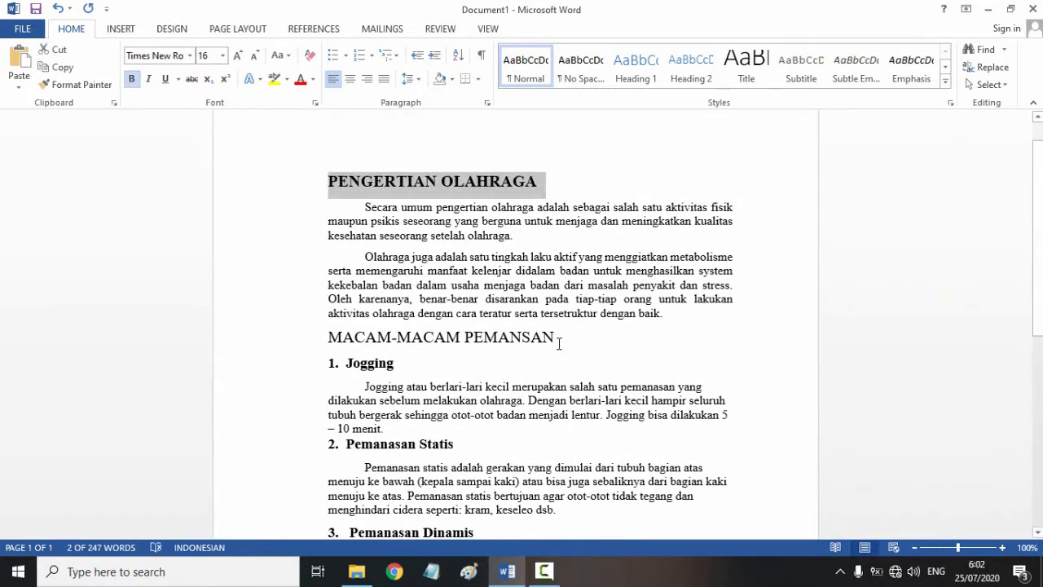
{"action": "left_click_drag", "start_coordinate": [559, 339], "coordinate": [327, 337]}
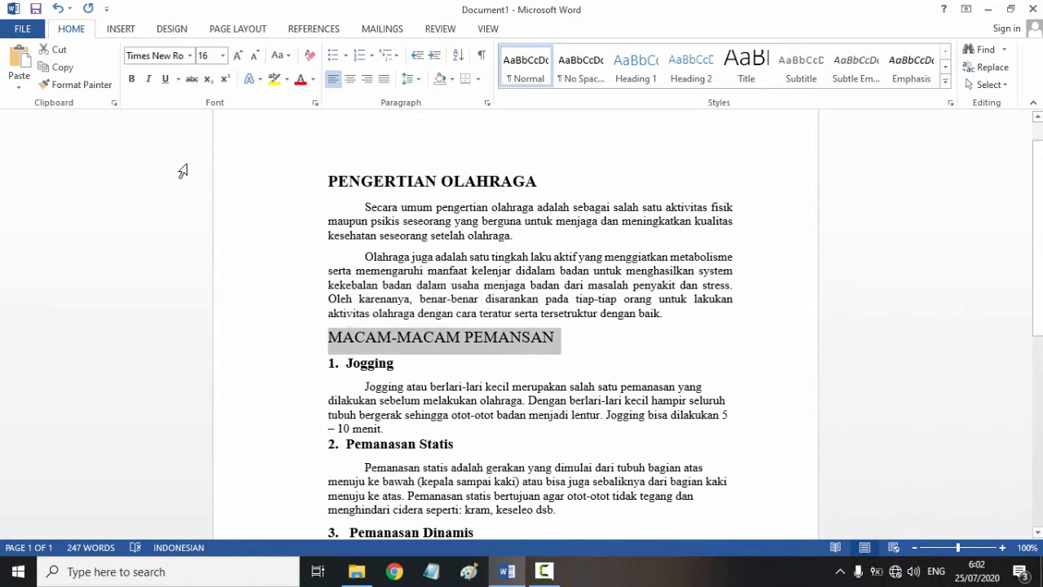
{"action": "left_click", "coordinate": [131, 79]}
{"action": "left_click", "coordinate": [432, 345]}
{"action": "left_click", "coordinate": [512, 282]}
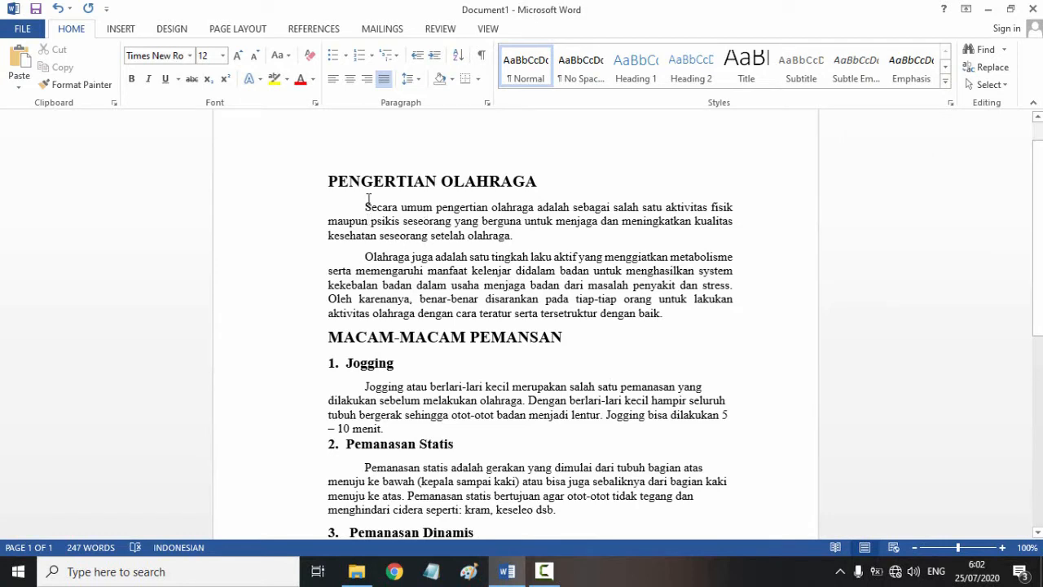
{"action": "left_click", "coordinate": [417, 79]}
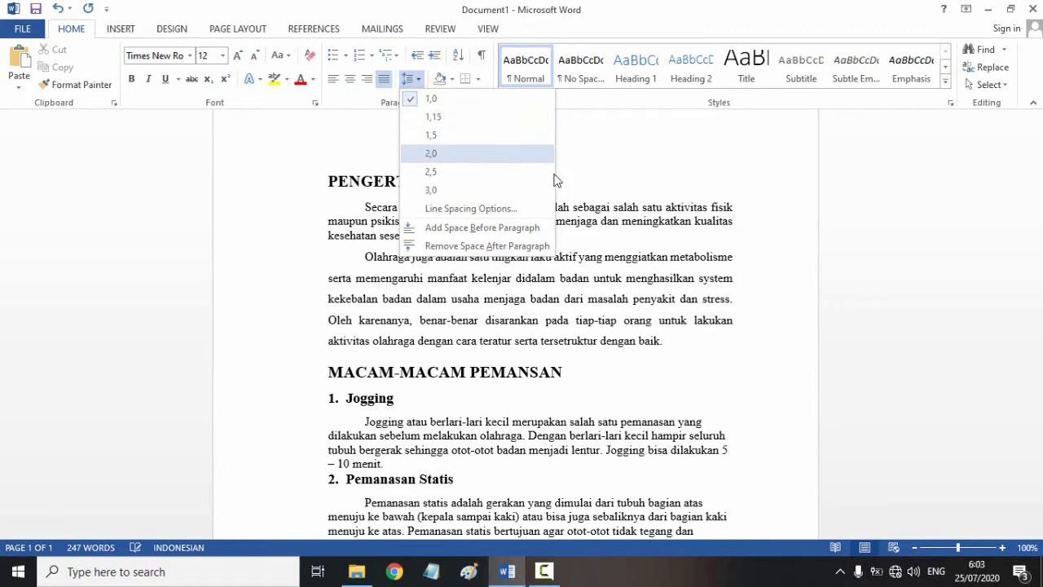
{"action": "left_click", "coordinate": [356, 234]}
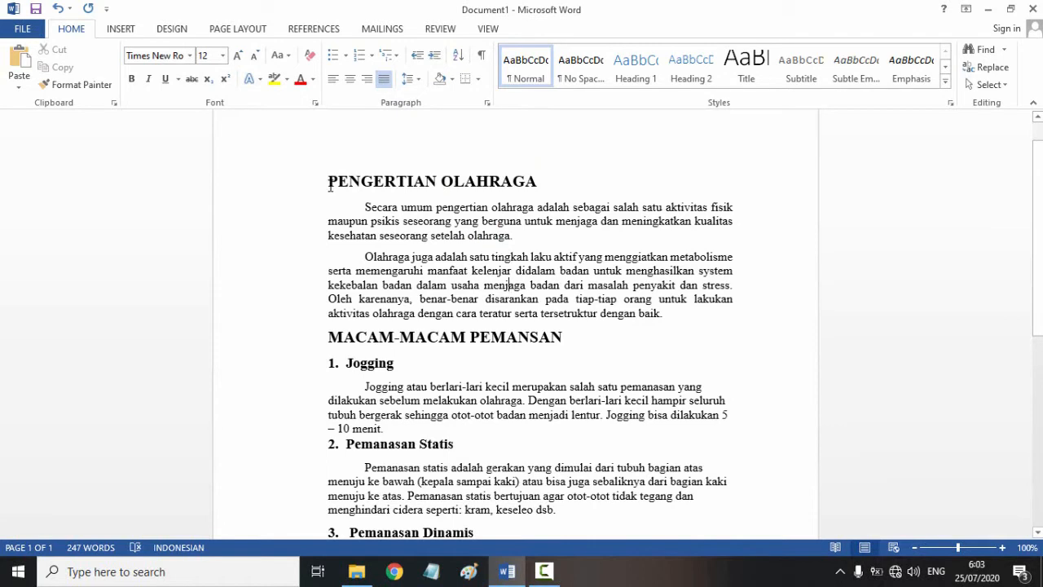
- Set the line spacing of the entire document to 1,5
{"action": "key", "text": "ctrl+a"}
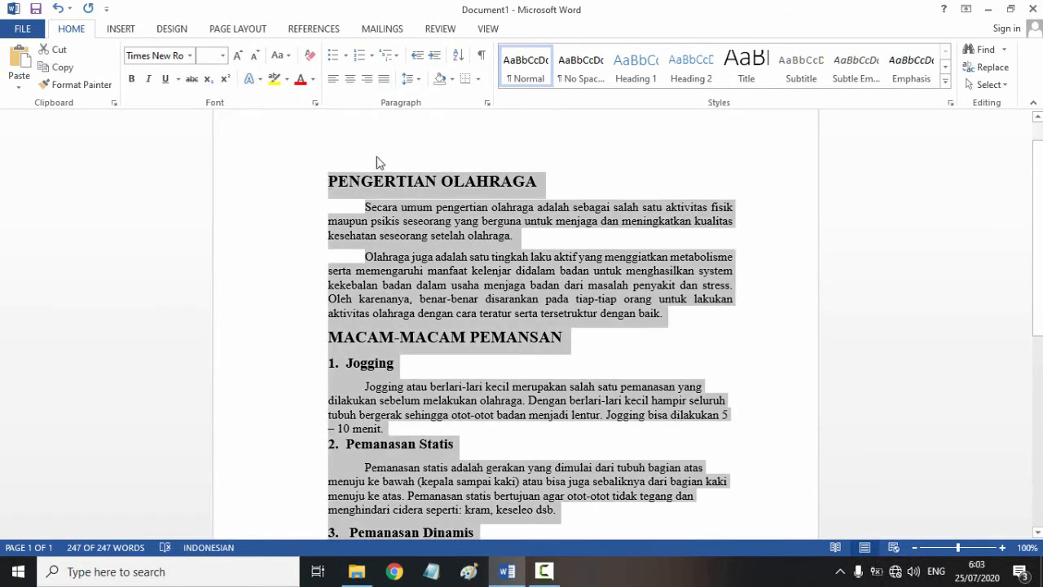
{"action": "left_click", "coordinate": [418, 80]}
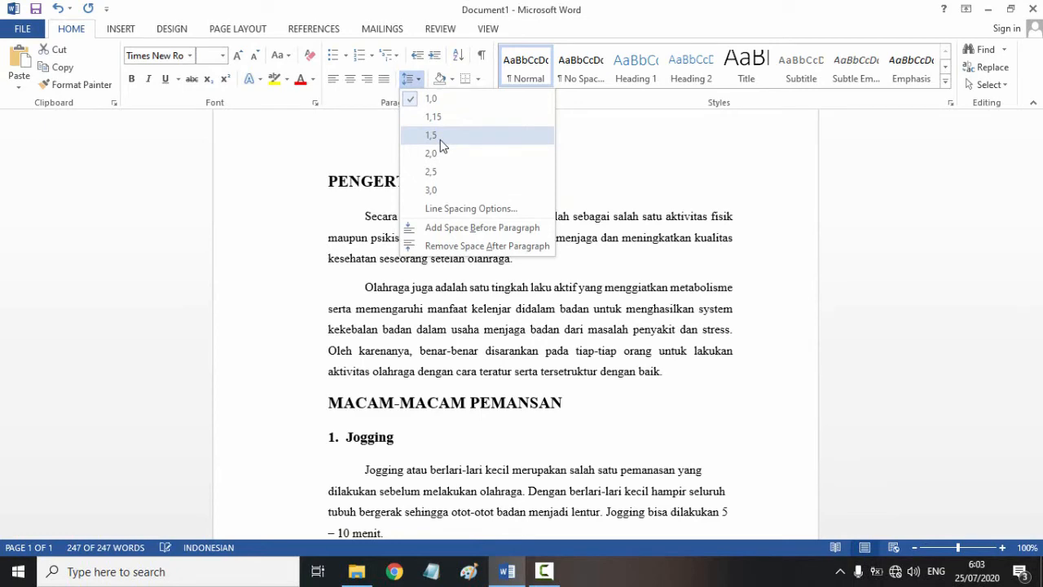
{"action": "left_click", "coordinate": [442, 145]}
{"action": "left_click", "coordinate": [459, 320]}
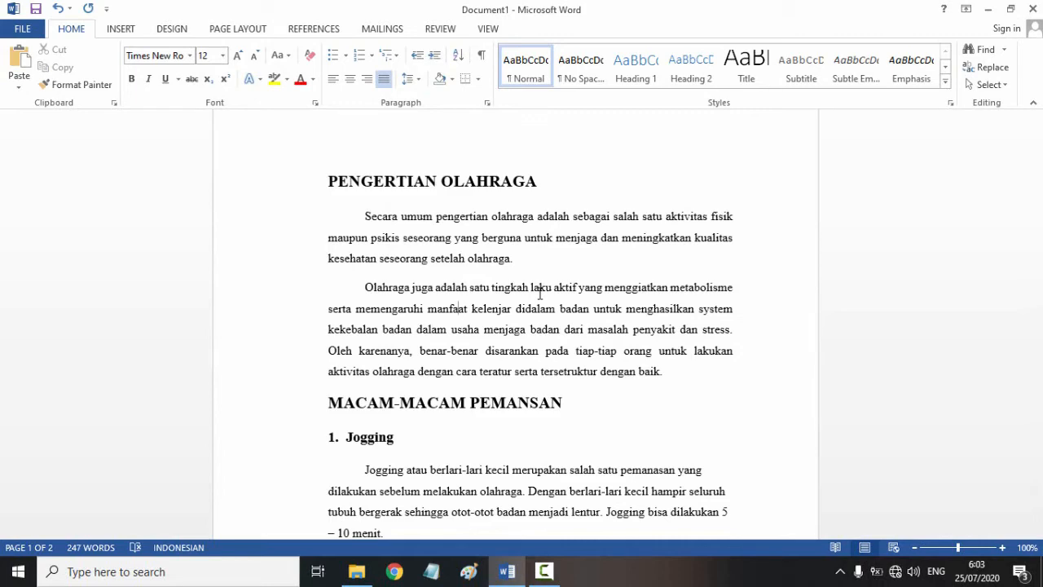
{"action": "left_click", "coordinate": [410, 78]}
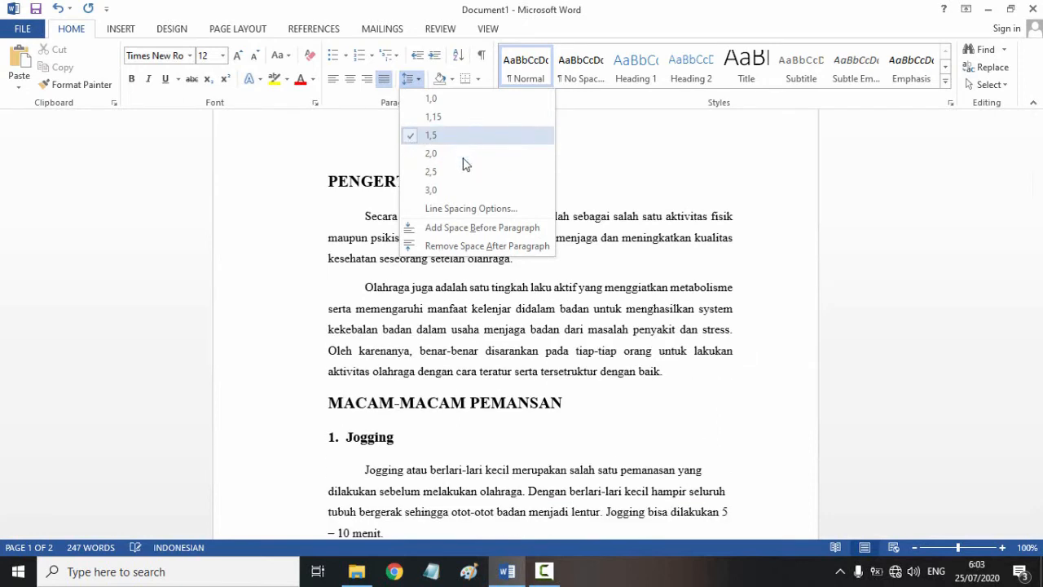
{"action": "left_click", "coordinate": [522, 393]}
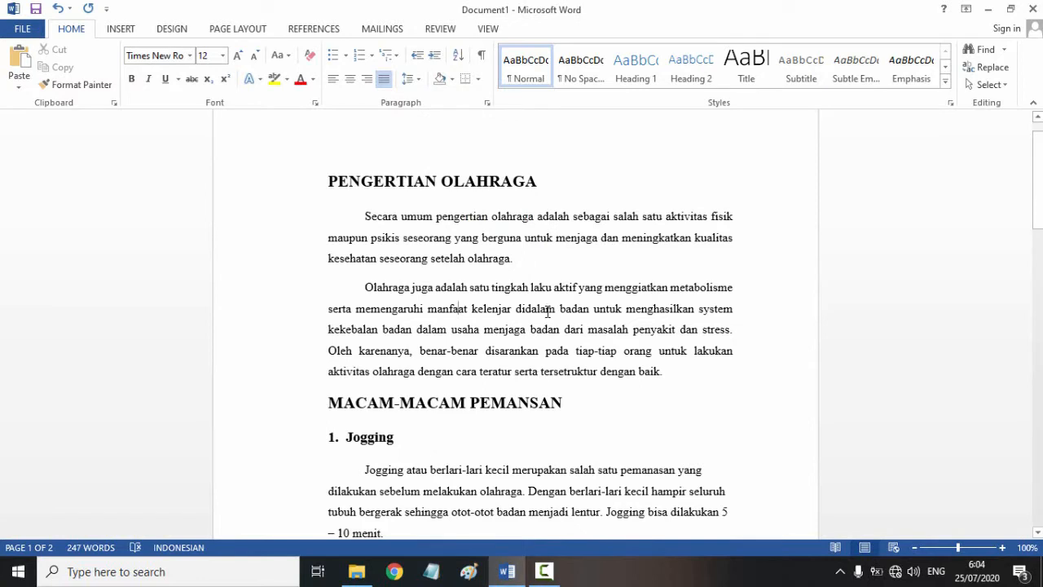
- Display the ruler around the document page
{"action": "scroll", "coordinate": [396, 187], "scroll_direction": "up", "scroll_amount": 1}
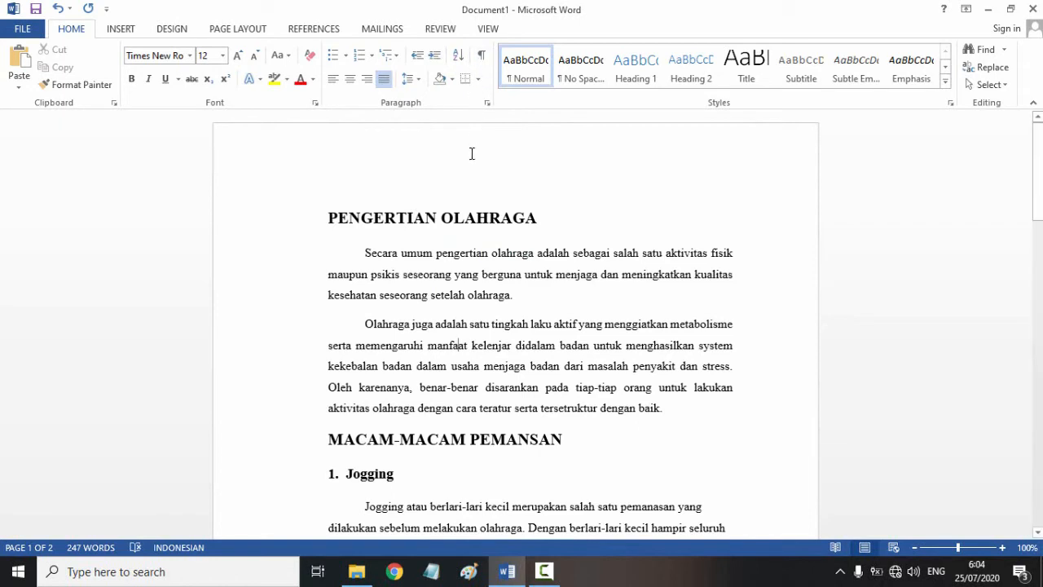
{"action": "left_click", "coordinate": [488, 30]}
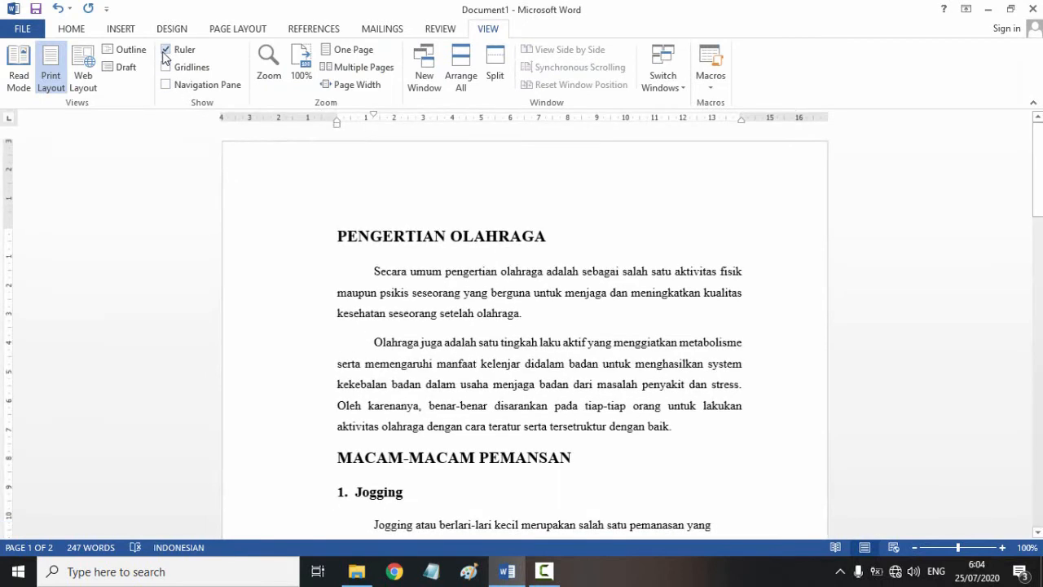
{"action": "left_click", "coordinate": [359, 235]}
{"action": "scroll", "coordinate": [375, 309], "scroll_direction": "down", "scroll_amount": 3}
{"action": "scroll", "coordinate": [375, 310], "scroll_direction": "down", "scroll_amount": 6}
{"action": "scroll", "coordinate": [343, 229], "scroll_direction": "up", "scroll_amount": 7}
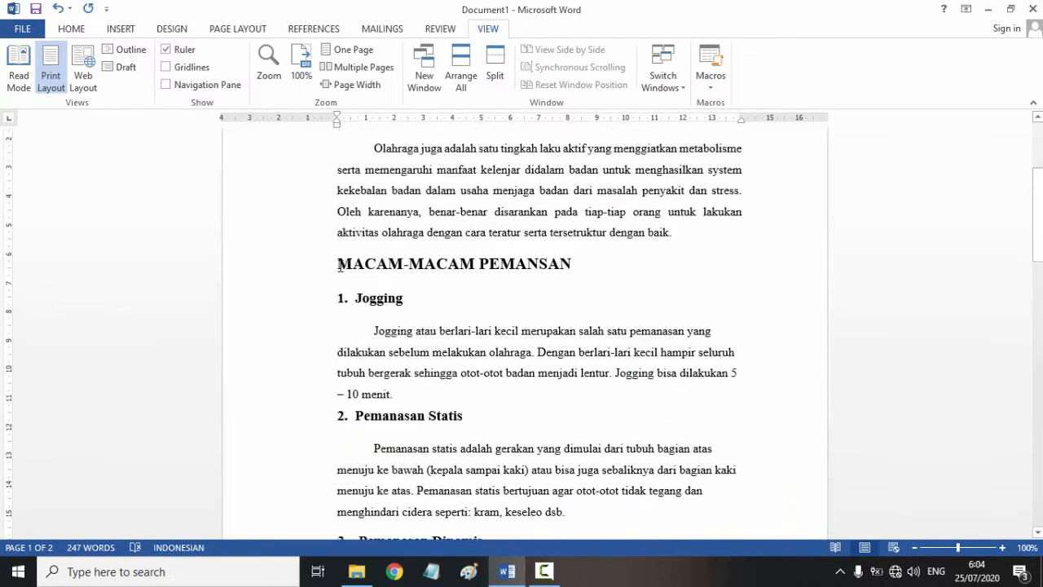
{"action": "scroll", "coordinate": [339, 219], "scroll_direction": "up", "scroll_amount": 2}
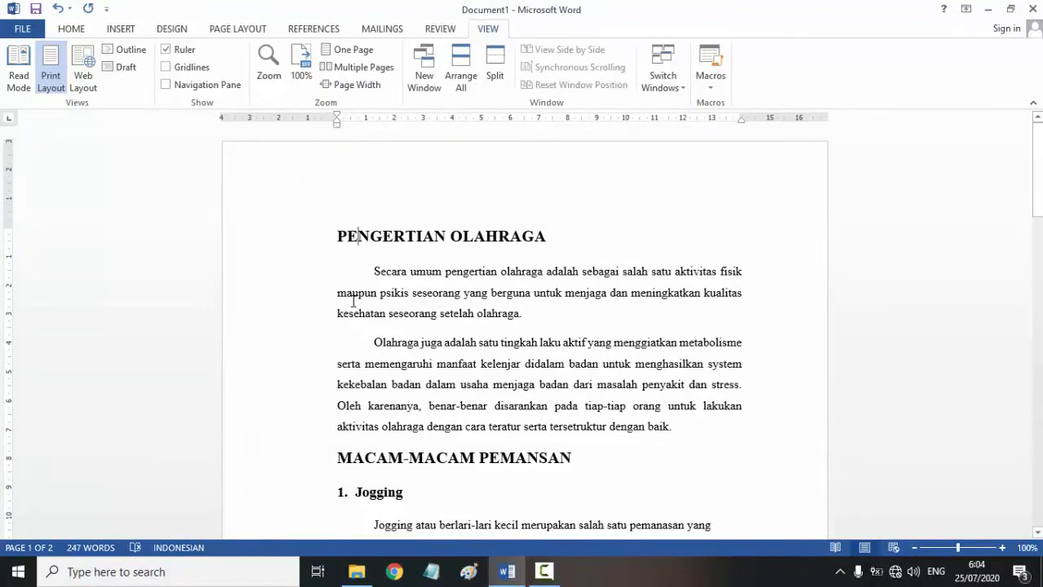
- Try shifting the second paragraph under "PENGERTIAN OLAHRAGA" outward into the left margin with the ruler's indent marker, and return it to zero
{"action": "left_click", "coordinate": [374, 345]}
{"action": "left_click_drag", "start_coordinate": [336, 124], "coordinate": [287, 133]}
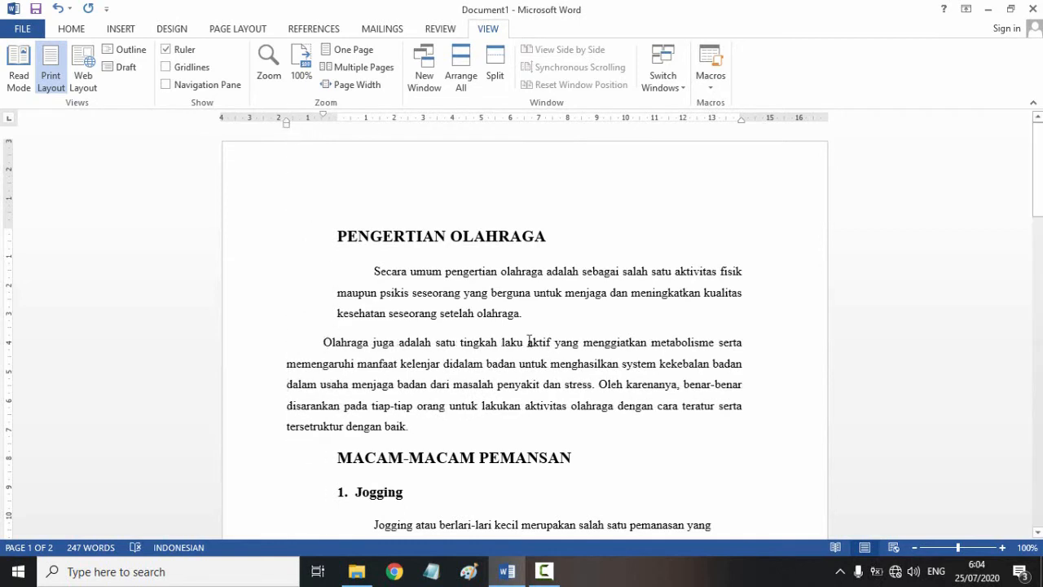
{"action": "left_click_drag", "start_coordinate": [287, 126], "coordinate": [336, 137]}
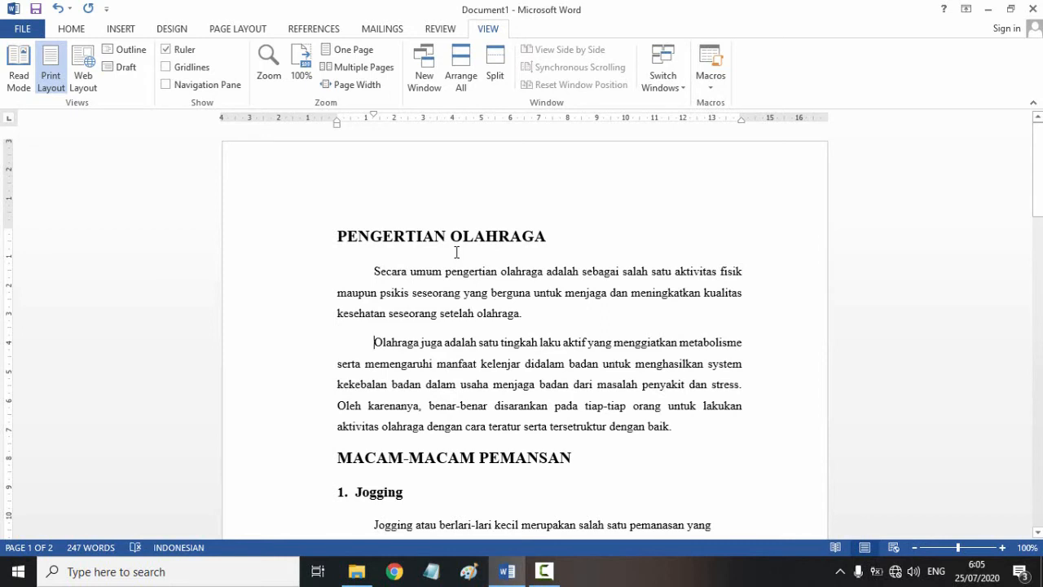
- Turn on "Show text boundaries" in Word's advanced document content options and apply the change
{"action": "left_click", "coordinate": [22, 30]}
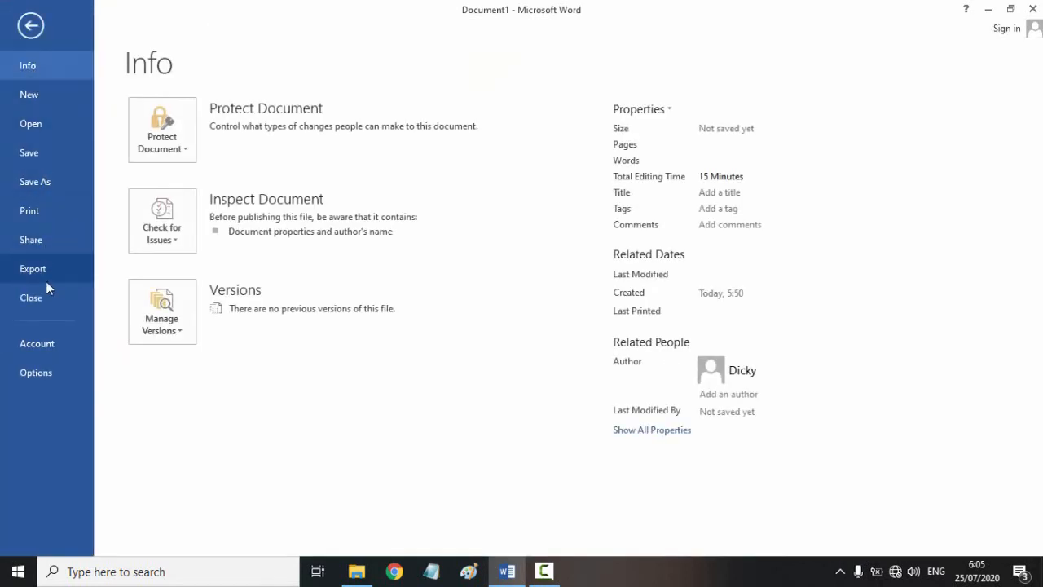
{"action": "key", "text": "Escape"}
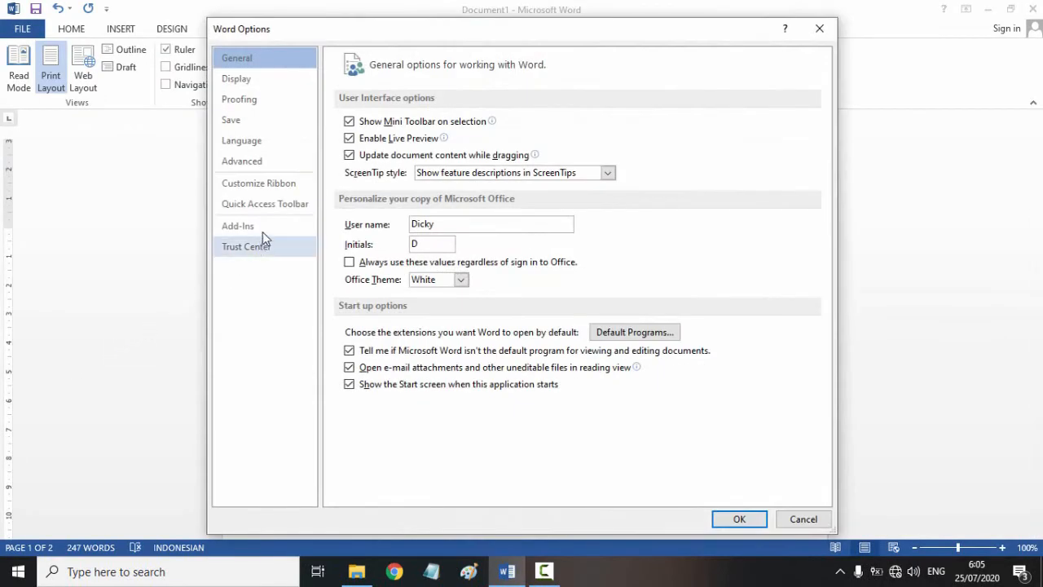
{"action": "left_click", "coordinate": [271, 162]}
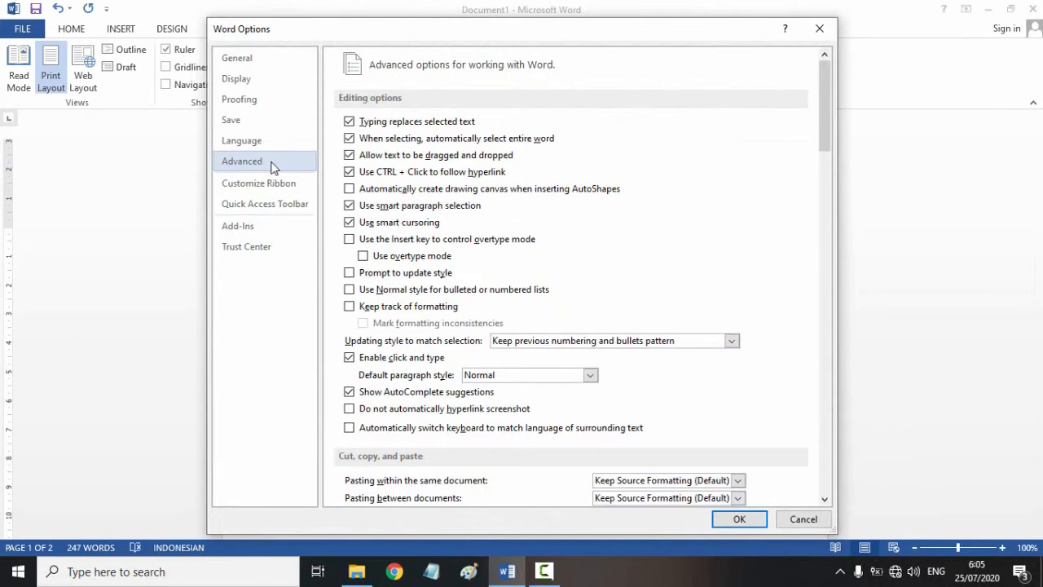
{"action": "scroll", "coordinate": [525, 238], "scroll_direction": "down", "scroll_amount": 5}
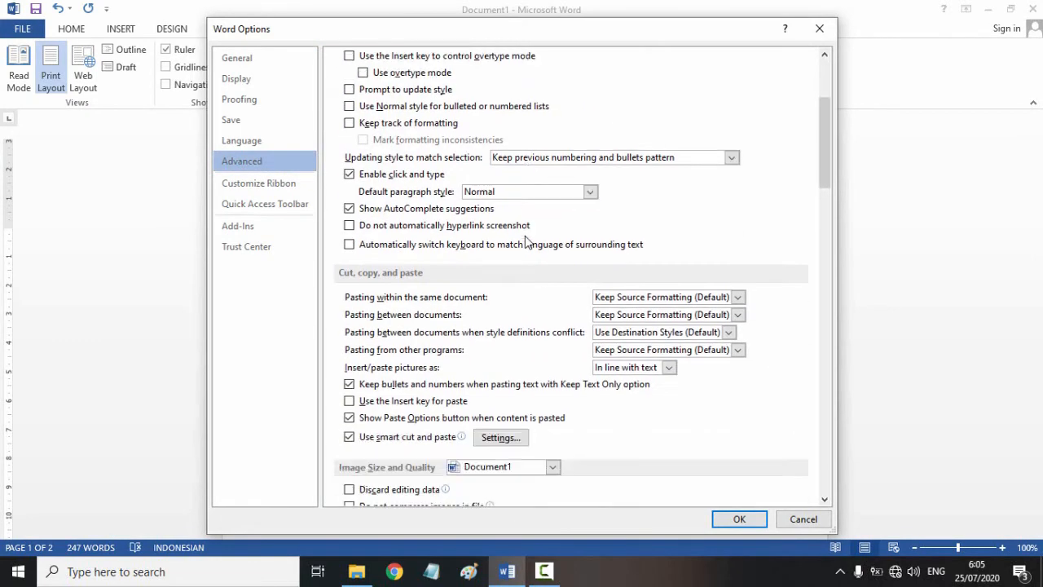
{"action": "scroll", "coordinate": [525, 241], "scroll_direction": "down", "scroll_amount": 9}
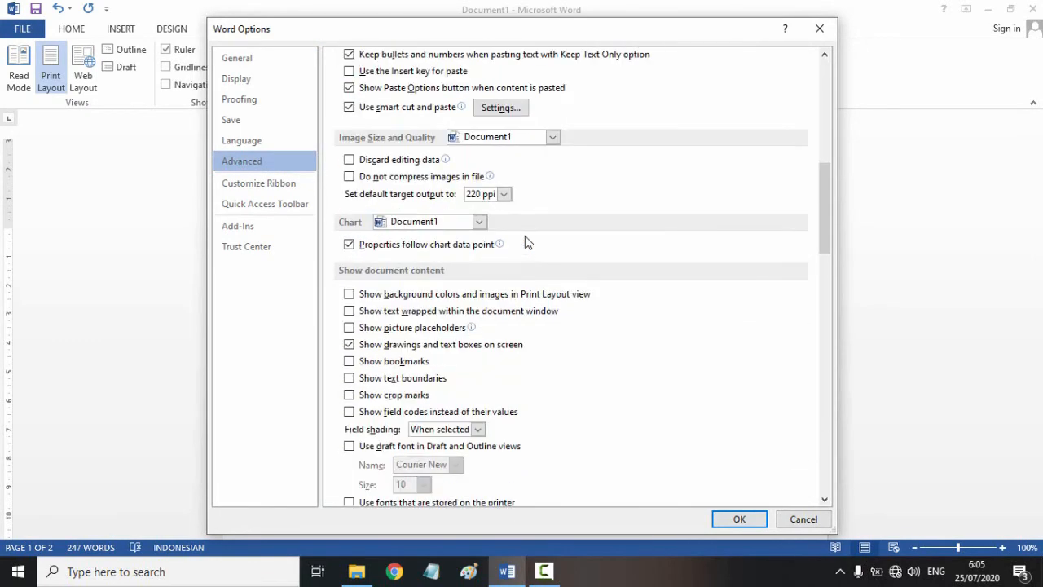
{"action": "scroll", "coordinate": [525, 236], "scroll_direction": "down", "scroll_amount": 2}
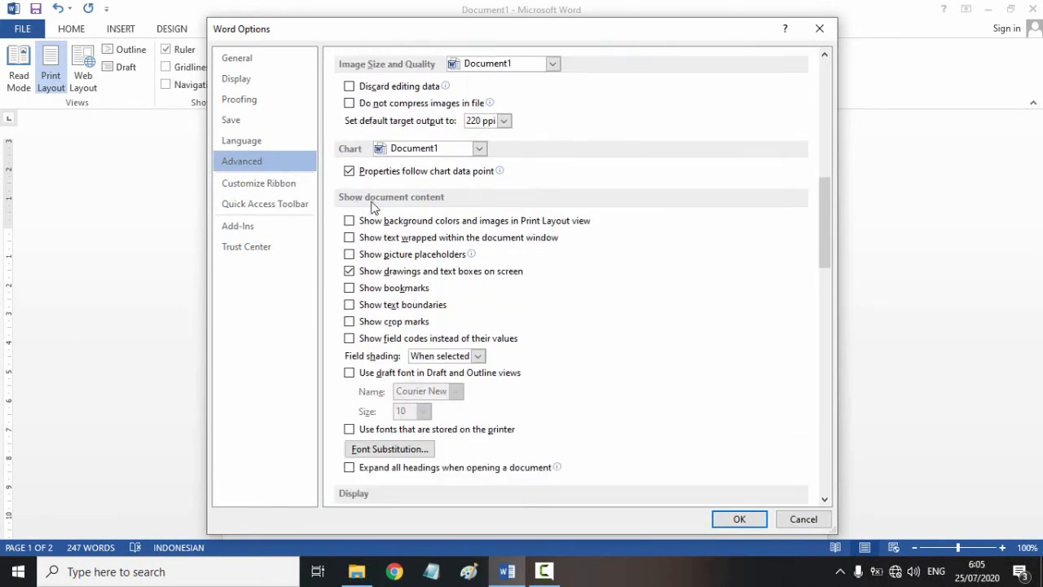
{"action": "left_click", "coordinate": [350, 306]}
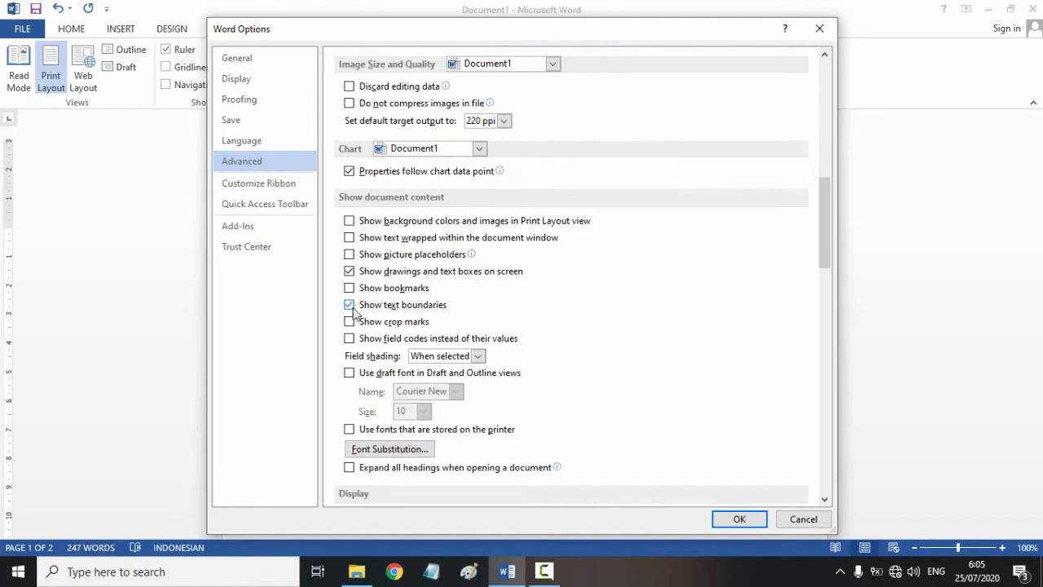
{"action": "left_click", "coordinate": [738, 521]}
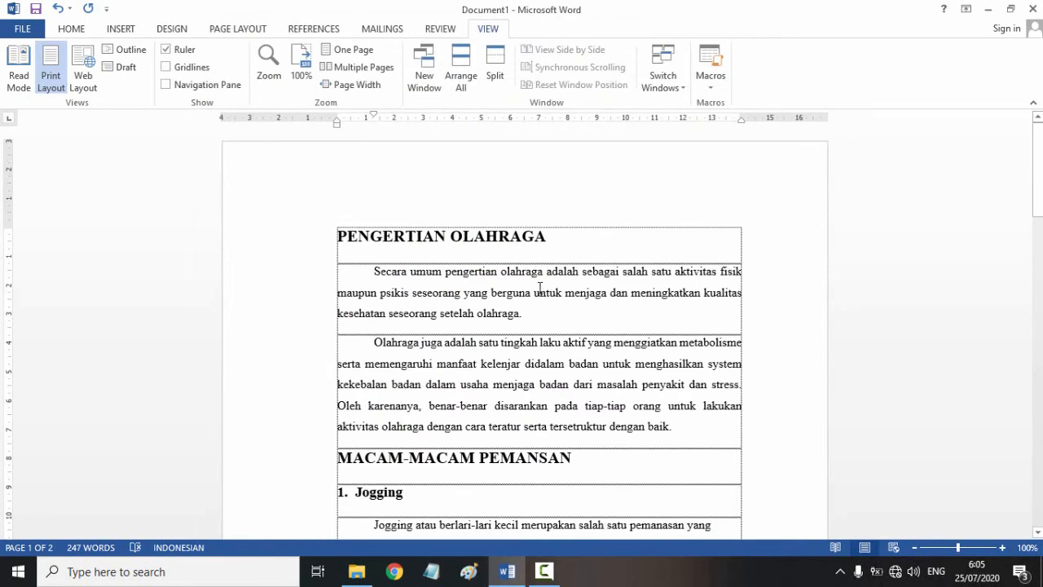
- Justify the body paragraph under "Pemanasan Statis"
{"action": "scroll", "coordinate": [547, 386], "scroll_direction": "down", "scroll_amount": 3}
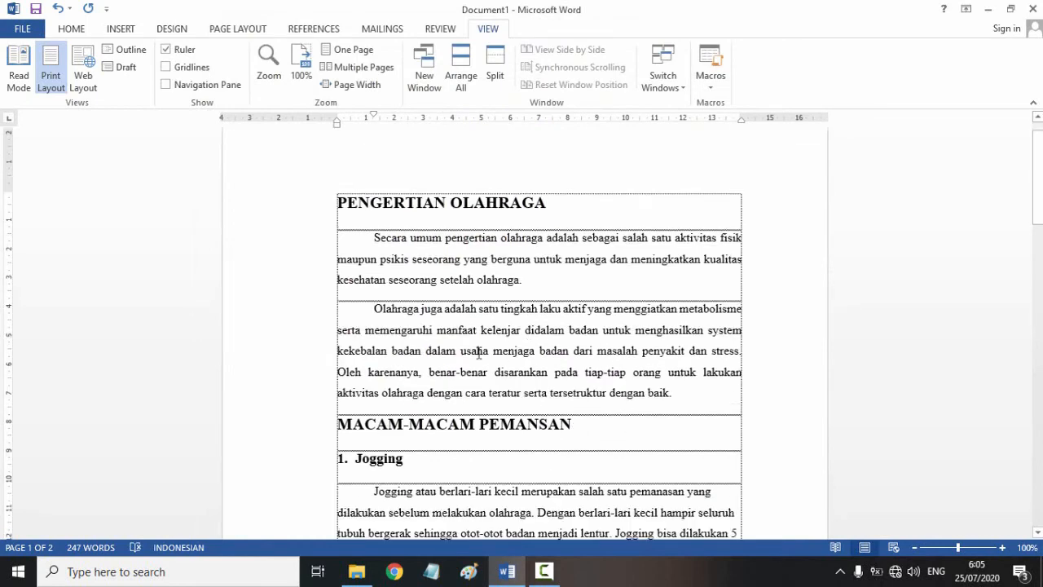
{"action": "scroll", "coordinate": [476, 347], "scroll_direction": "down", "scroll_amount": 3}
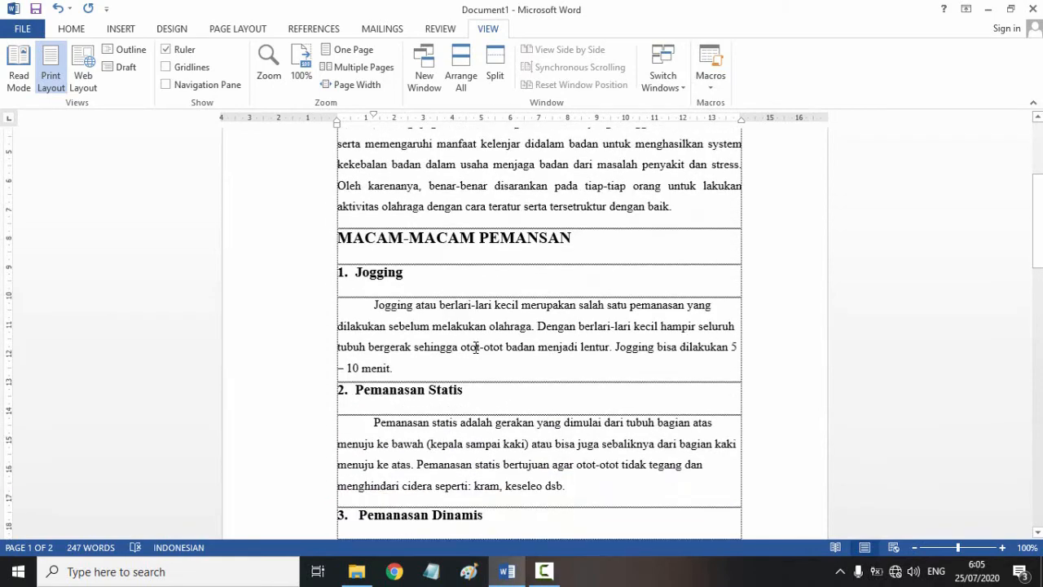
{"action": "scroll", "coordinate": [604, 306], "scroll_direction": "down", "scroll_amount": 4}
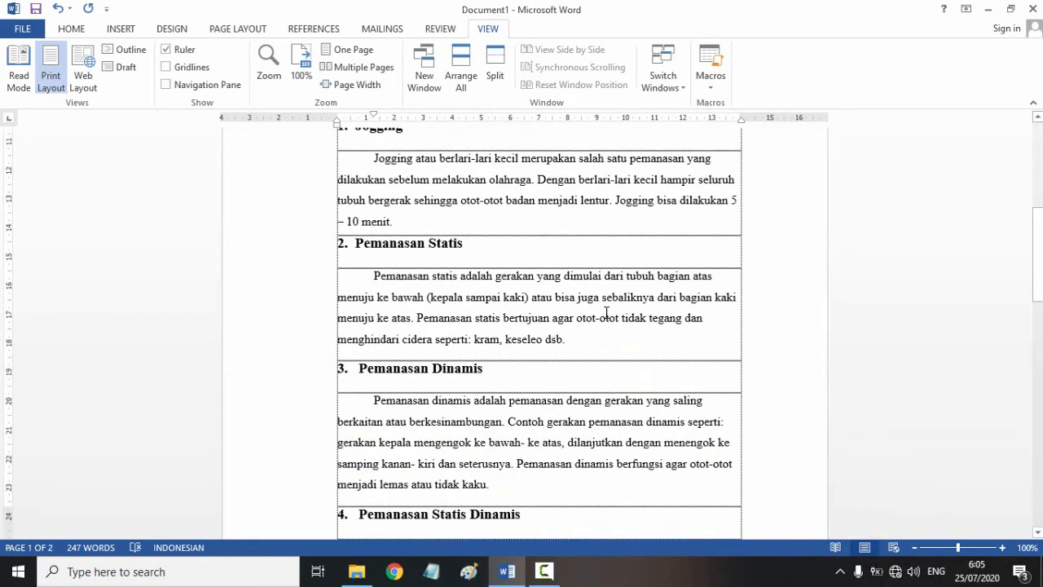
{"action": "scroll", "coordinate": [606, 312], "scroll_direction": "down", "scroll_amount": 2}
{"action": "scroll", "coordinate": [606, 312], "scroll_direction": "down", "scroll_amount": 2}
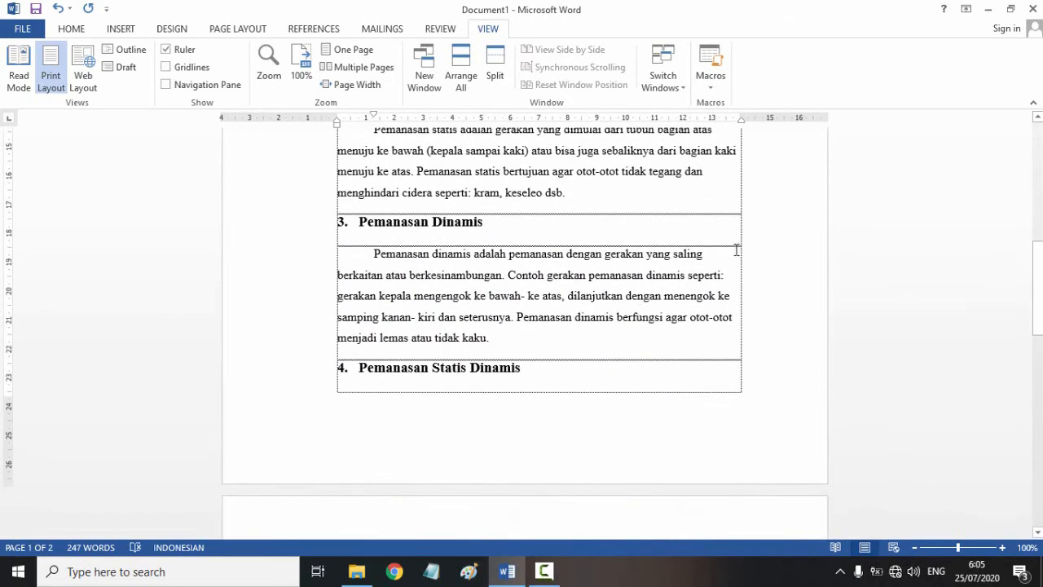
{"action": "scroll", "coordinate": [574, 231], "scroll_direction": "up", "scroll_amount": 3}
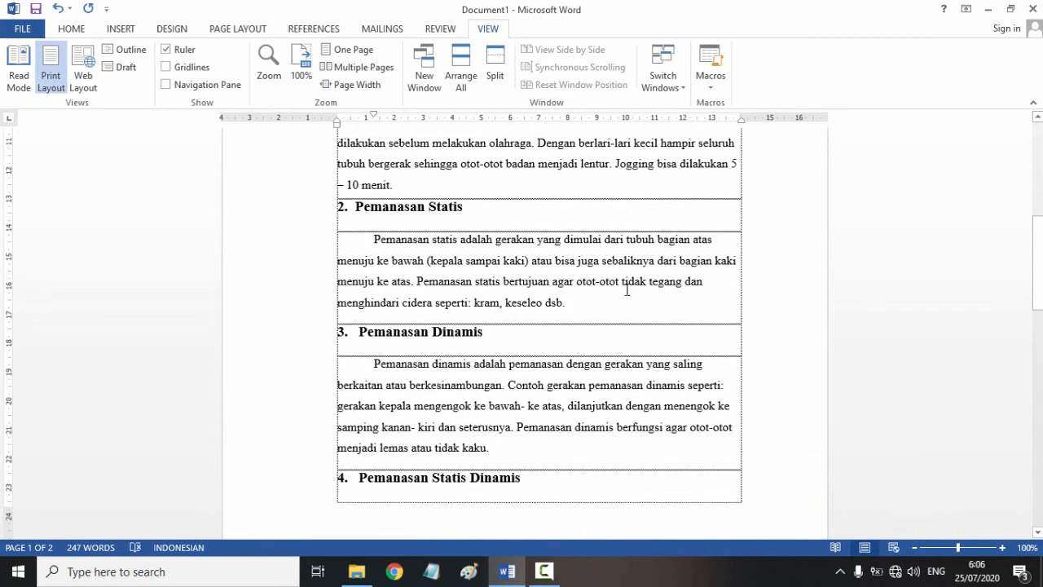
{"action": "left_click_drag", "start_coordinate": [569, 302], "coordinate": [371, 238]}
{"action": "left_click", "coordinate": [71, 29]}
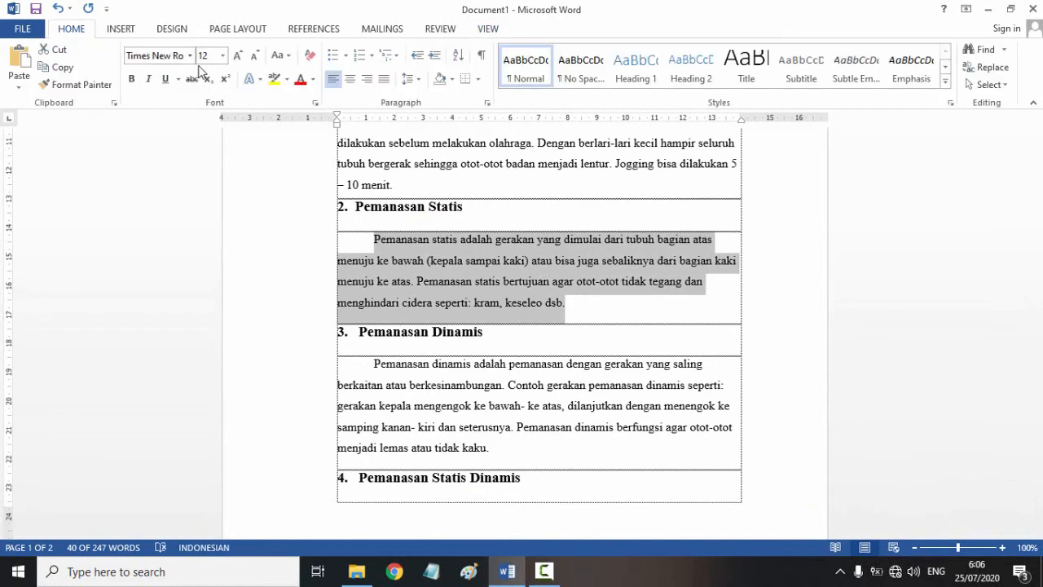
{"action": "left_click", "coordinate": [383, 82]}
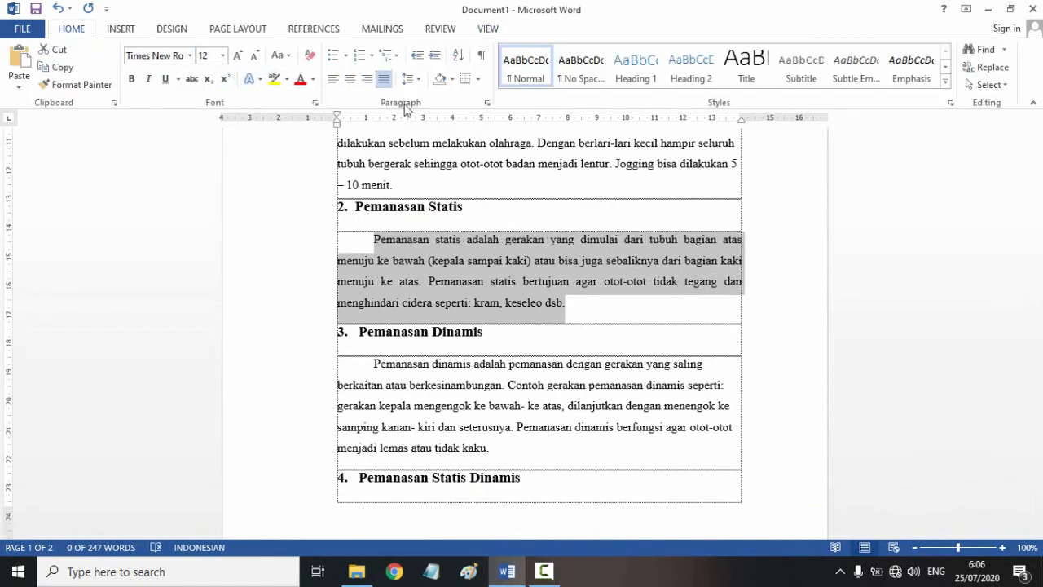
{"action": "left_click", "coordinate": [637, 339]}
- Justify the body paragraph under "Pemanasan Dinamis"
{"action": "left_click_drag", "start_coordinate": [509, 450], "coordinate": [373, 364]}
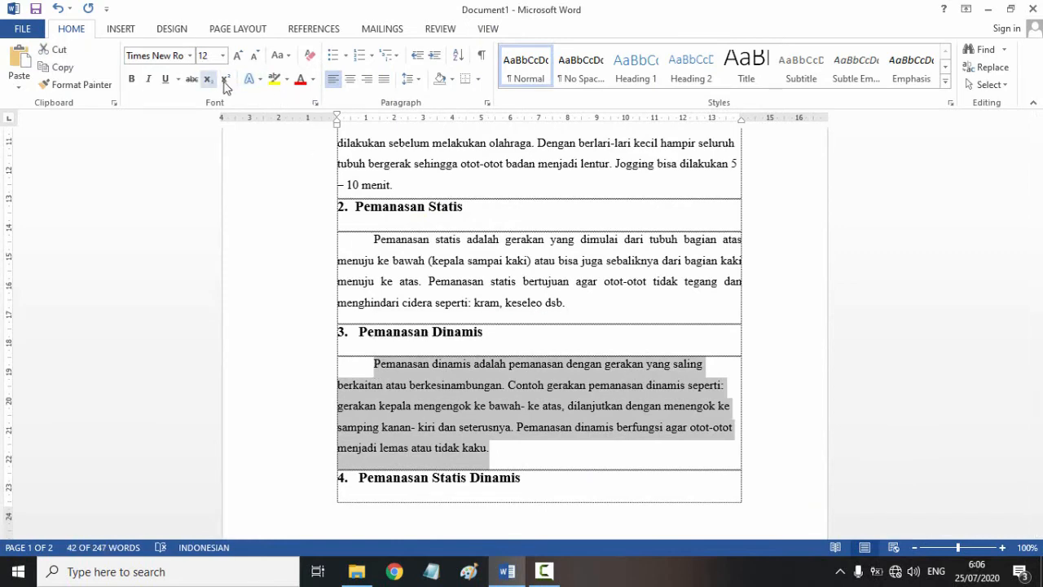
{"action": "left_click", "coordinate": [383, 78]}
{"action": "left_click", "coordinate": [587, 351]}
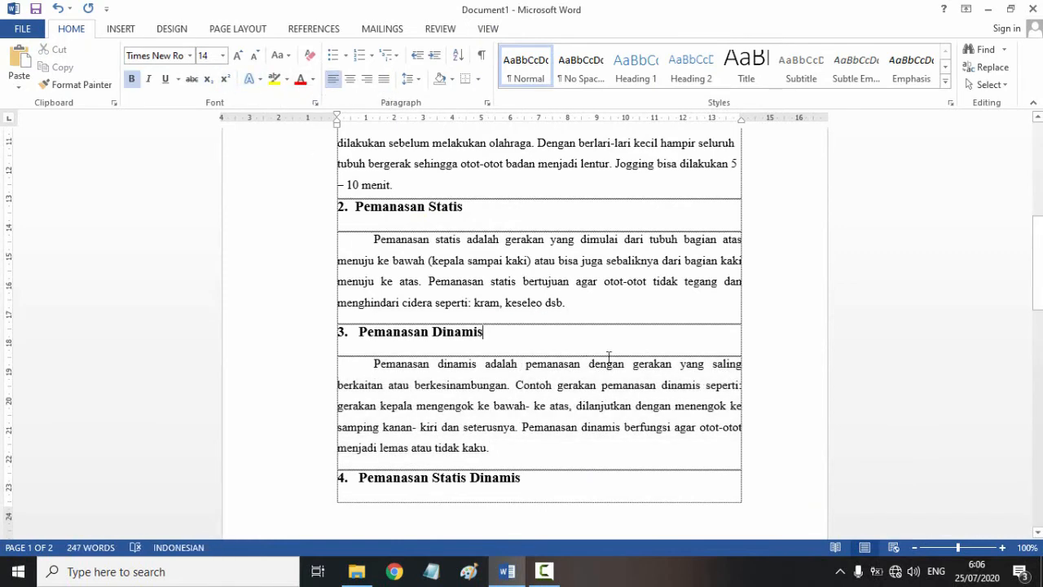
- Justify the body paragraph under the "Jogging" heading
{"action": "scroll", "coordinate": [587, 351], "scroll_direction": "up", "scroll_amount": 4}
{"action": "left_click_drag", "start_coordinate": [409, 333], "coordinate": [342, 269]}
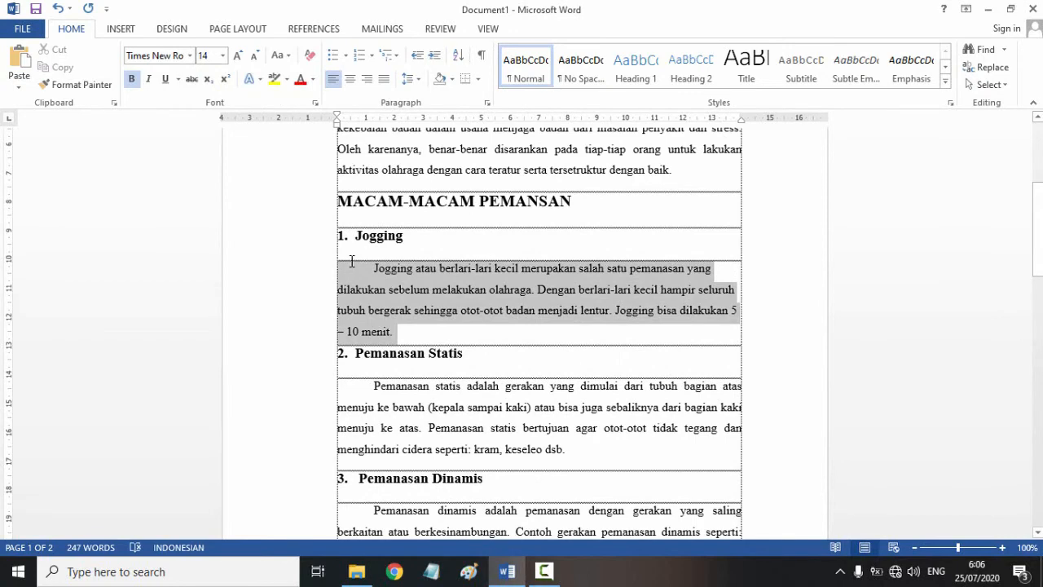
{"action": "left_click", "coordinate": [383, 79]}
- Try left alignment on the two body paragraphs under "PENGERTIAN OLAHRAGA"
{"action": "scroll", "coordinate": [579, 228], "scroll_direction": "up", "scroll_amount": 1}
{"action": "scroll", "coordinate": [590, 232], "scroll_direction": "up", "scroll_amount": 2}
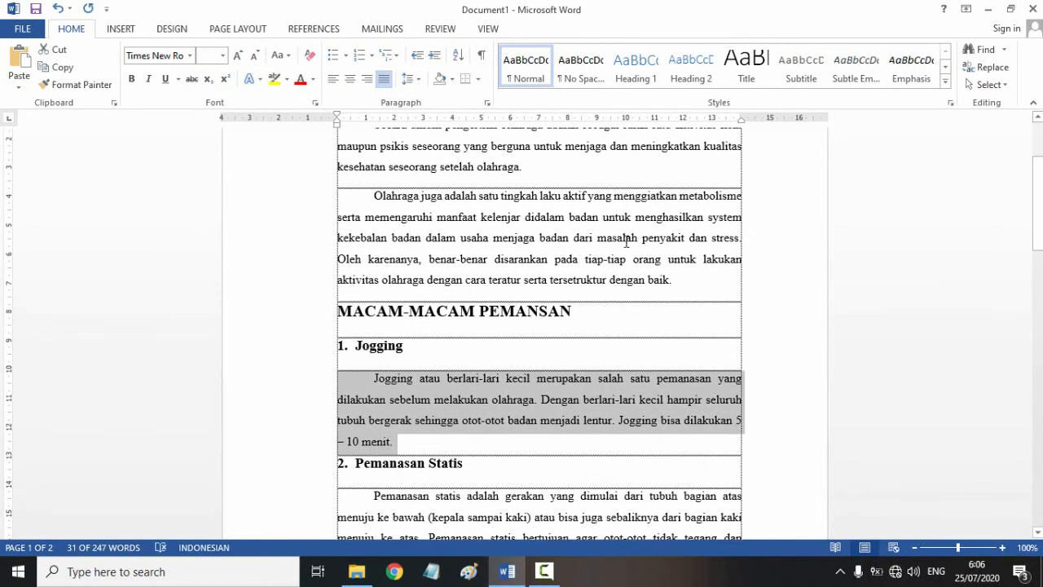
{"action": "left_click_drag", "start_coordinate": [670, 282], "coordinate": [366, 257]}
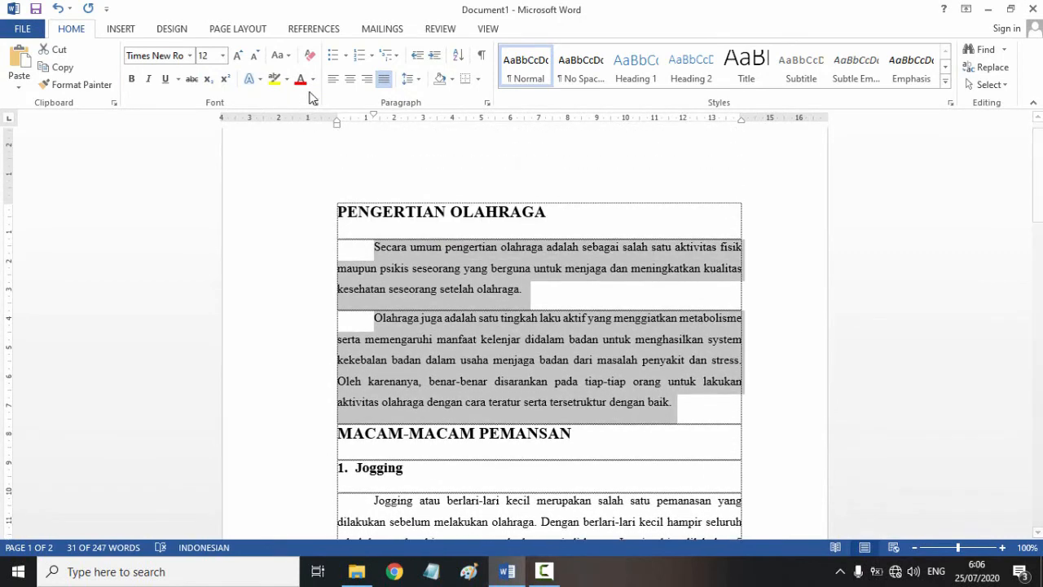
{"action": "left_click", "coordinate": [332, 78]}
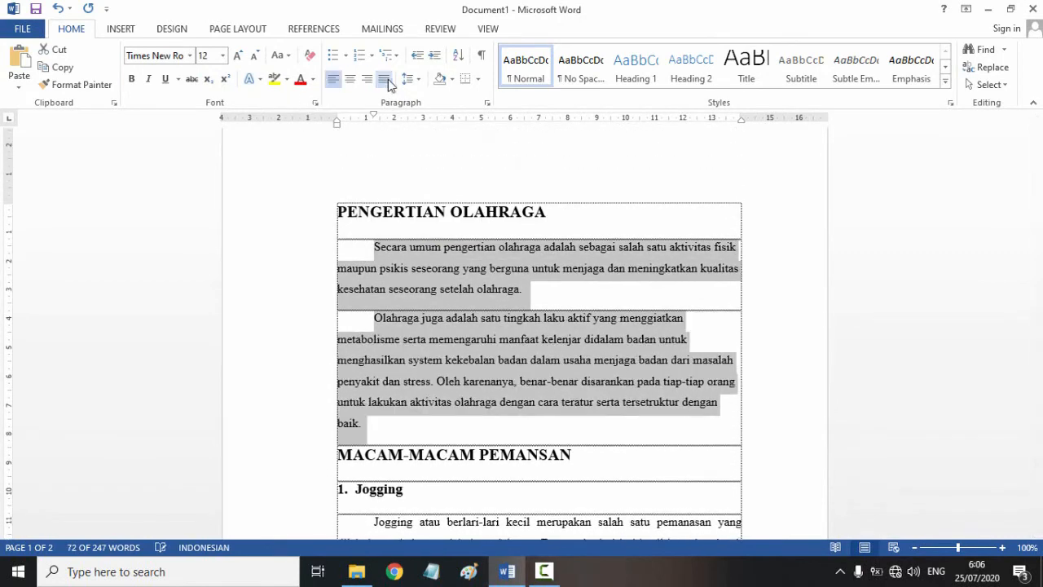
{"action": "left_click", "coordinate": [509, 422]}
- Justify the two body paragraphs under "PENGERTIAN OLAHRAGA"
{"action": "left_click_drag", "start_coordinate": [368, 383], "coordinate": [349, 254]}
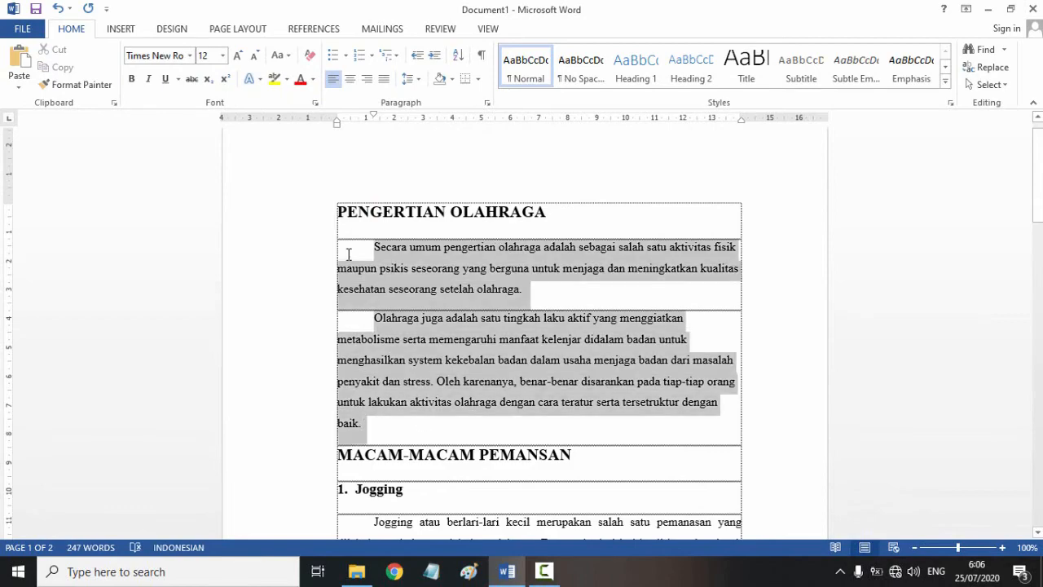
{"action": "left_click", "coordinate": [385, 82]}
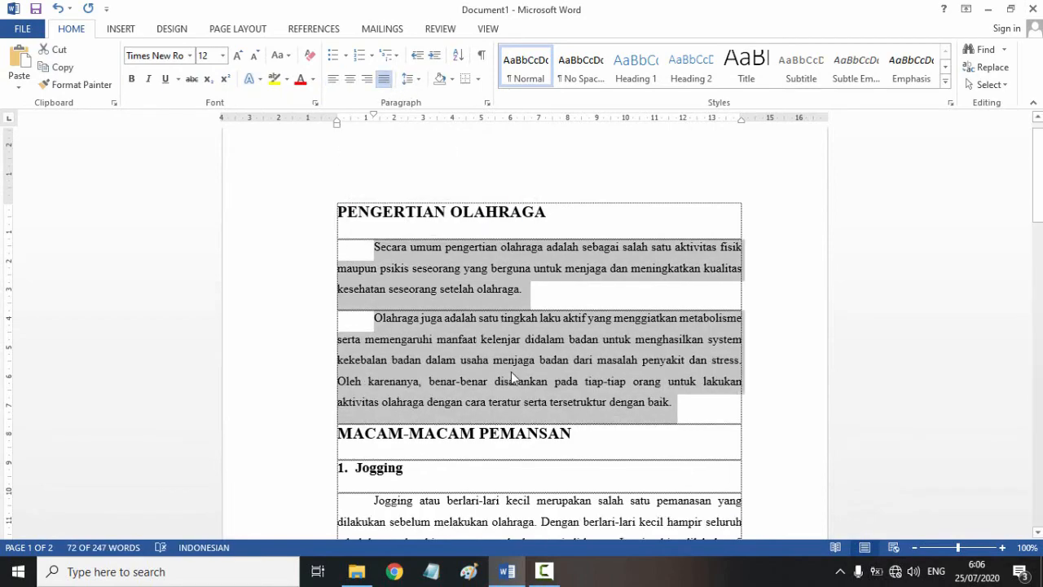
{"action": "left_click", "coordinate": [513, 381]}
- Justify the body paragraph on page 2 that belongs to the "Pemanasan Statis Dinamis" heading
{"action": "scroll", "coordinate": [512, 391], "scroll_direction": "down", "scroll_amount": 6}
{"action": "scroll", "coordinate": [511, 394], "scroll_direction": "down", "scroll_amount": 10}
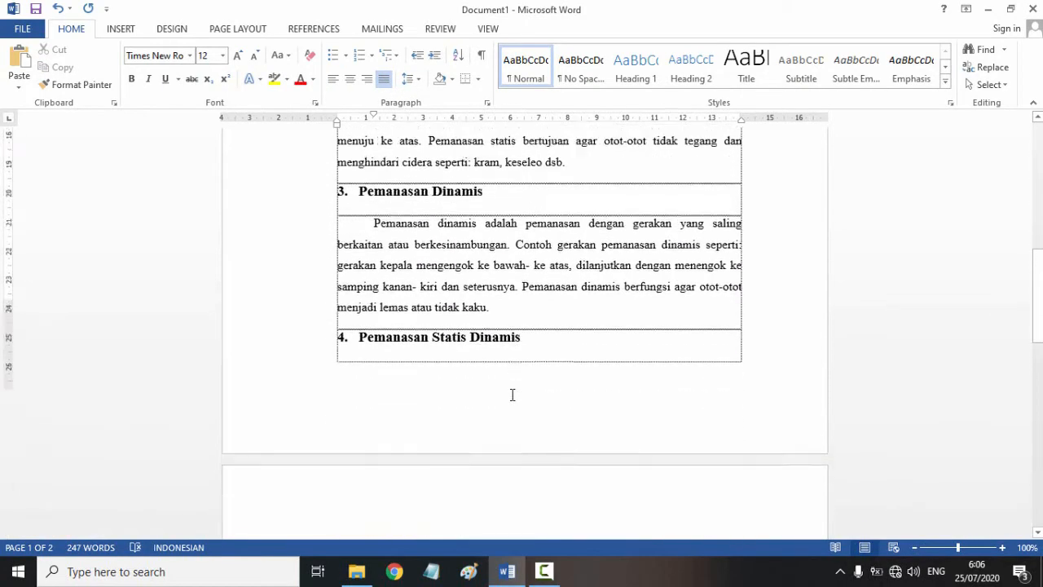
{"action": "left_click", "coordinate": [605, 355]}
{"action": "left_click_drag", "start_coordinate": [605, 355], "coordinate": [374, 272]}
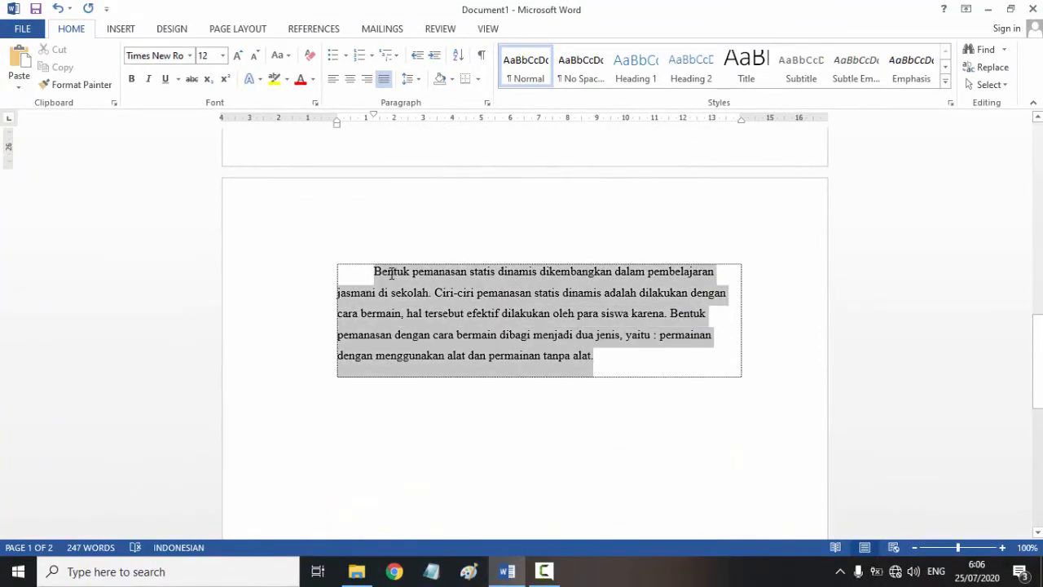
{"action": "left_click", "coordinate": [383, 79]}
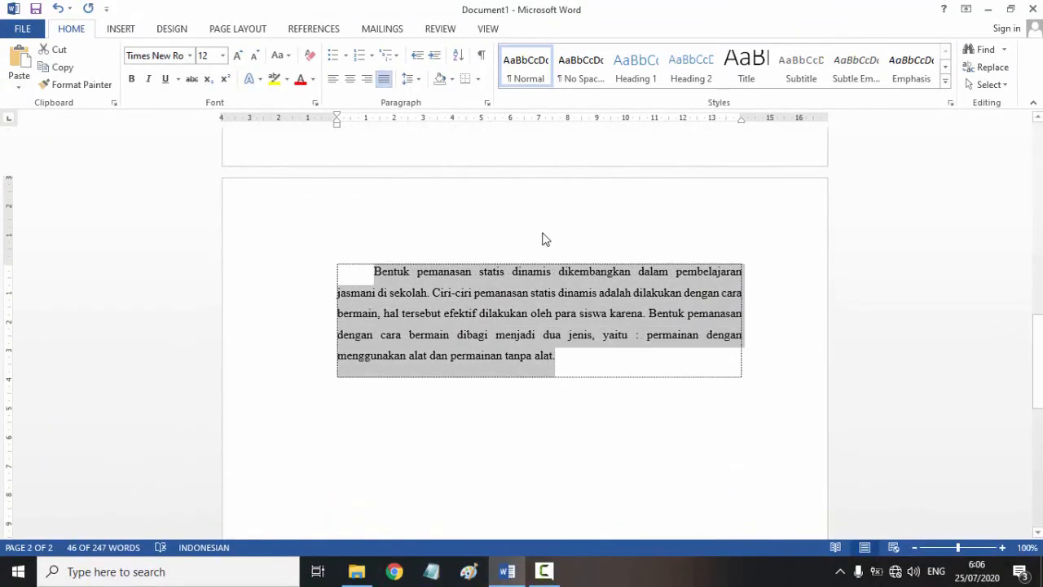
{"action": "left_click", "coordinate": [603, 353]}
{"action": "scroll", "coordinate": [605, 366], "scroll_direction": "down", "scroll_amount": 1}
{"action": "scroll", "coordinate": [603, 366], "scroll_direction": "up", "scroll_amount": 15}
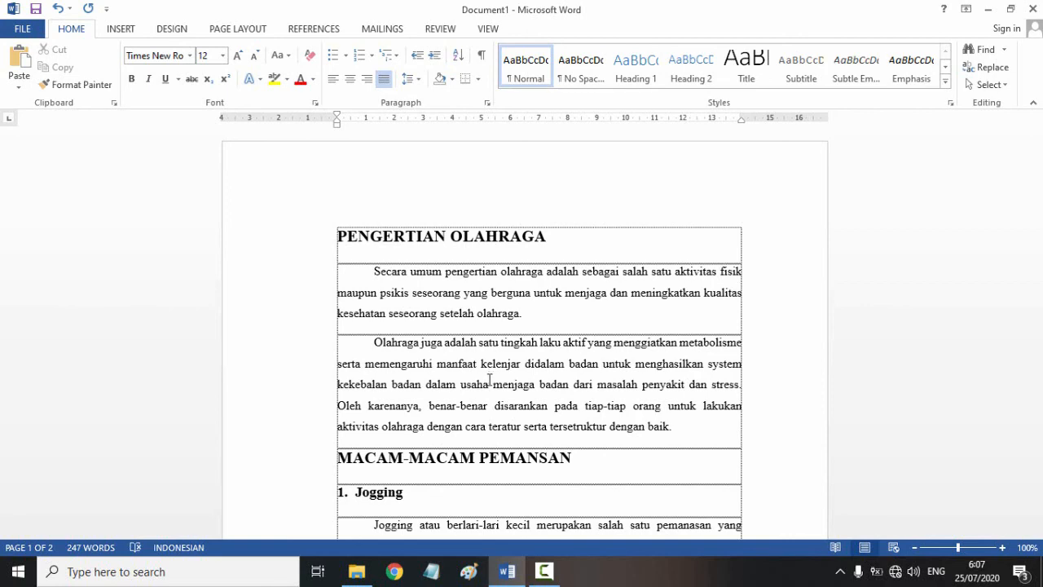
{"action": "scroll", "coordinate": [455, 329], "scroll_direction": "down", "scroll_amount": 3}
{"action": "scroll", "coordinate": [454, 329], "scroll_direction": "up", "scroll_amount": 3}
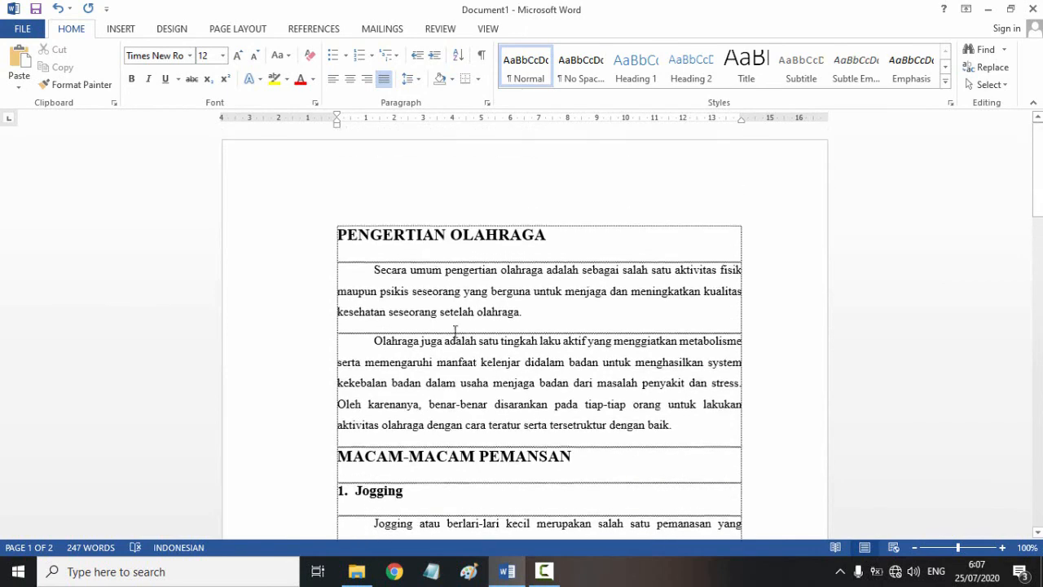